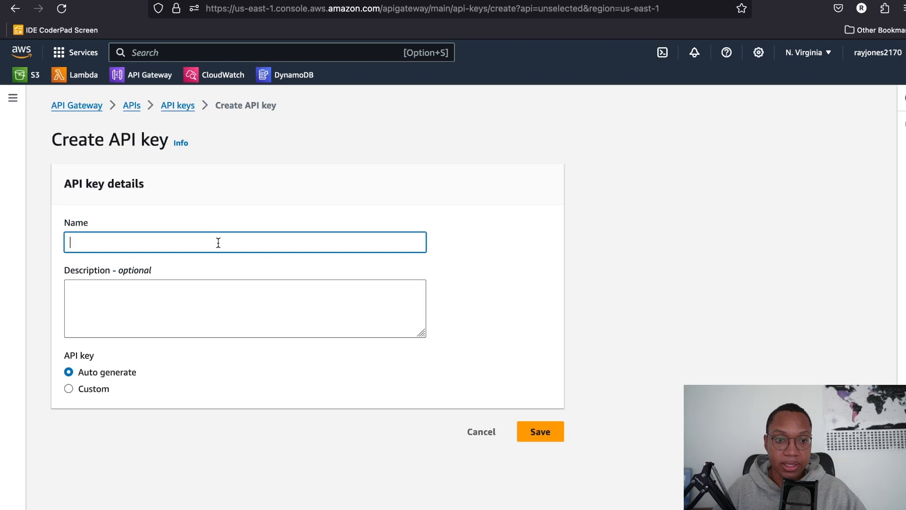
Create an auto-generated API key named my-key.
type("my-key")
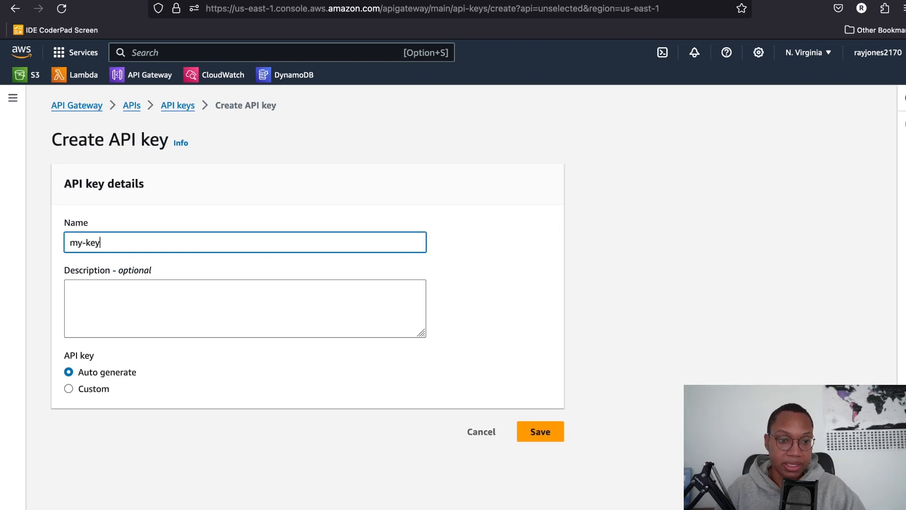
left_click(539, 433)
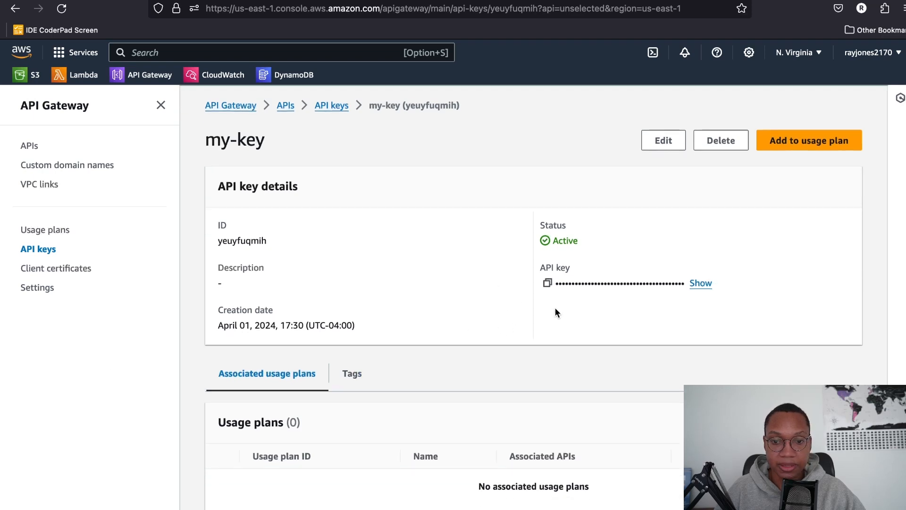
scroll(587, 293, "down", 3)
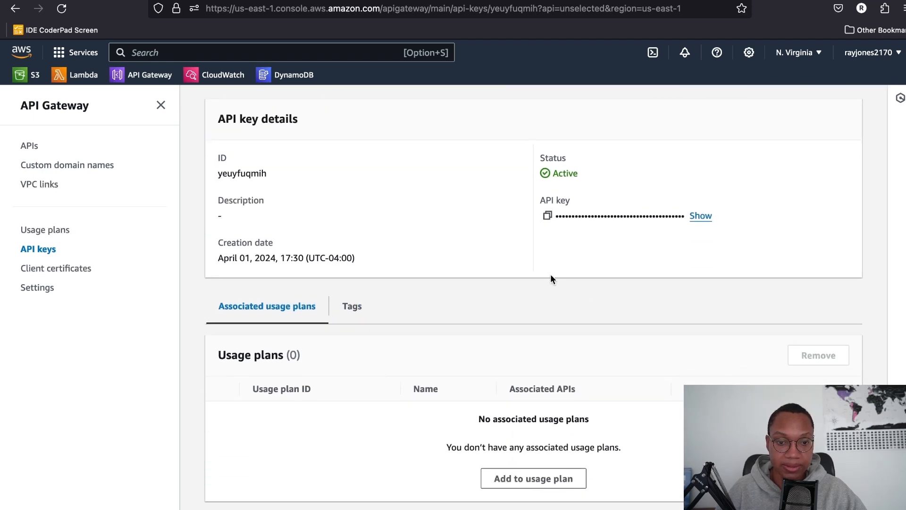
scroll(566, 282, "up", 3)
scroll(817, 159, "up", 1)
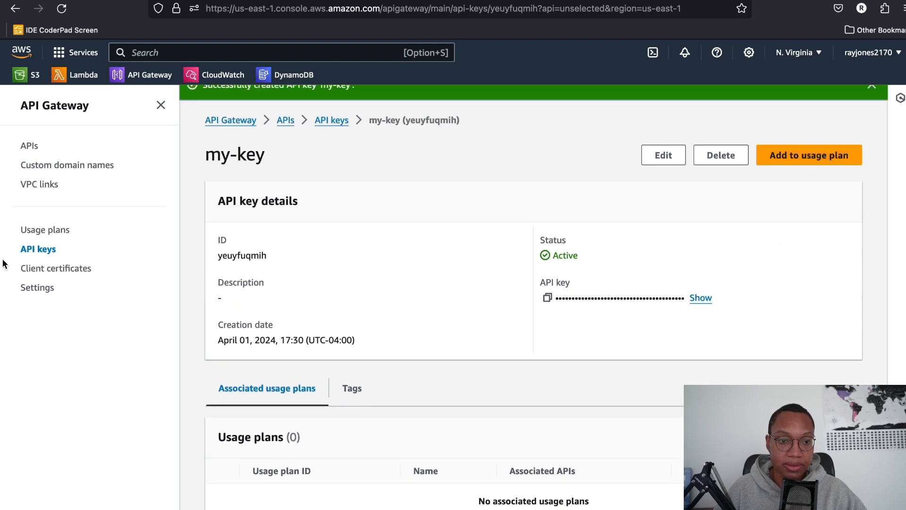
Start a new usage plan and name it my-premium-plan.
left_click(54, 234)
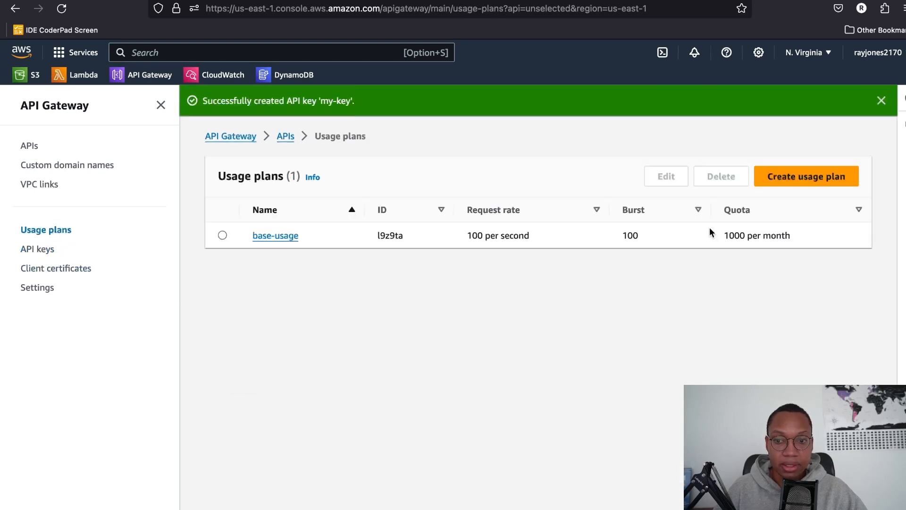
left_click(805, 183)
left_click(366, 293)
type("m")
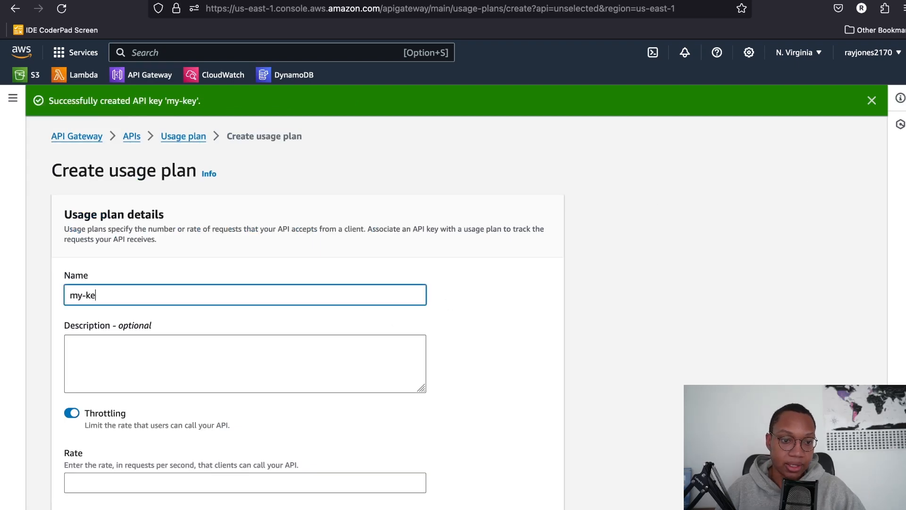
type("y-premium-plan")
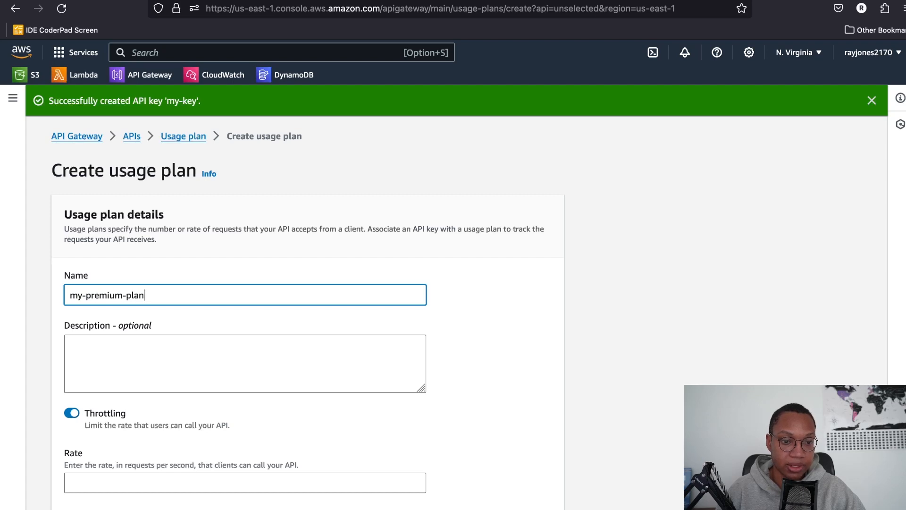
Set the usage plan's throttling rate to 100 requests per second and its burst to 100.
scroll(373, 290, "down", 5)
left_click(219, 297)
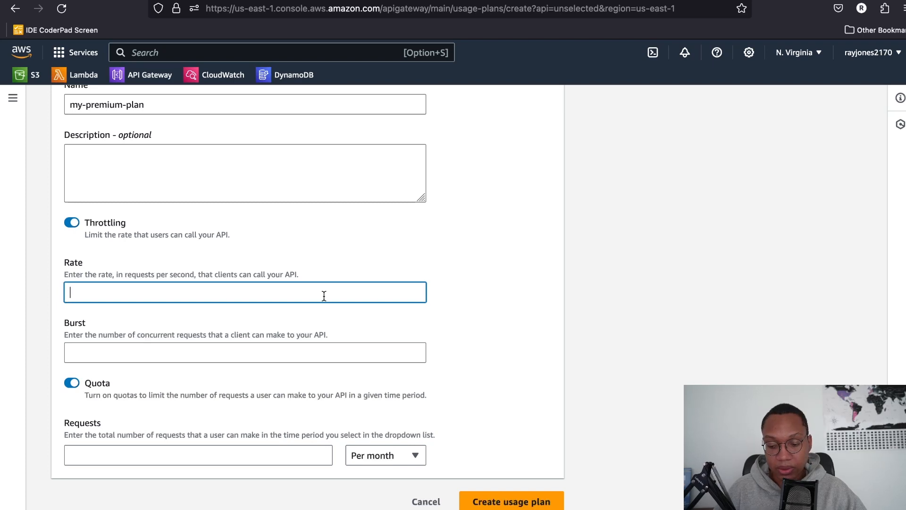
type("100")
key("Tab")
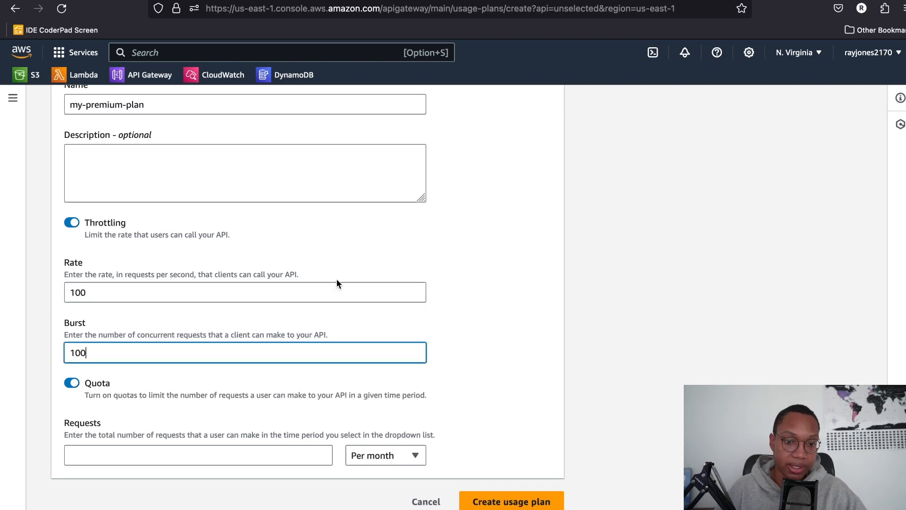
Set the quota to 1 request per day and create the usage plan.
left_click(392, 454)
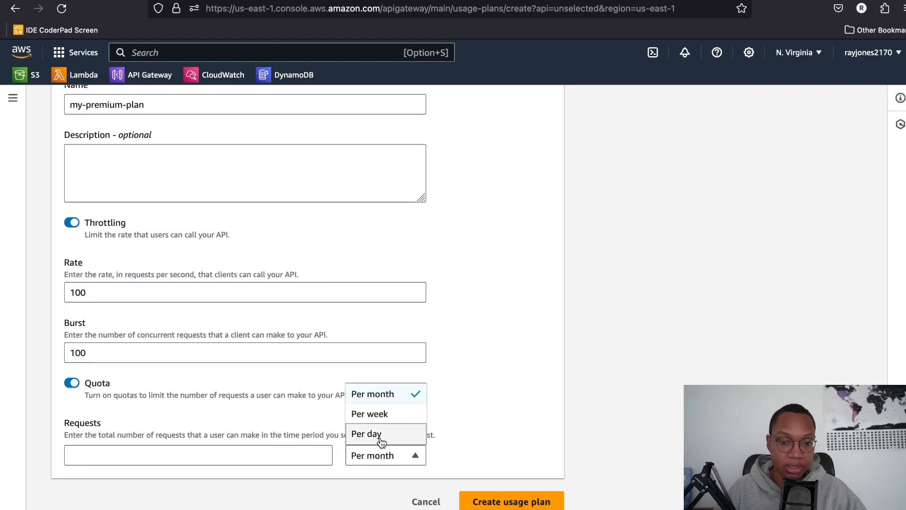
left_click(380, 439)
left_click(308, 454)
type("1")
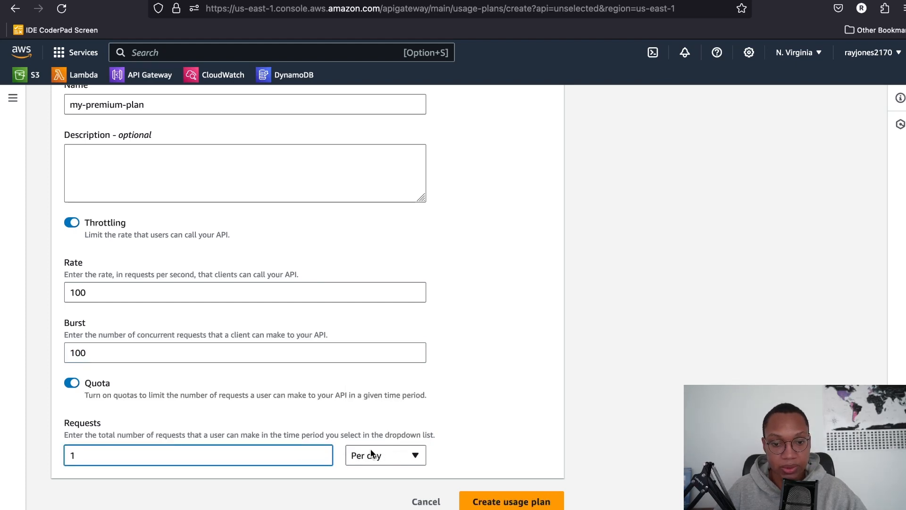
left_click(509, 502)
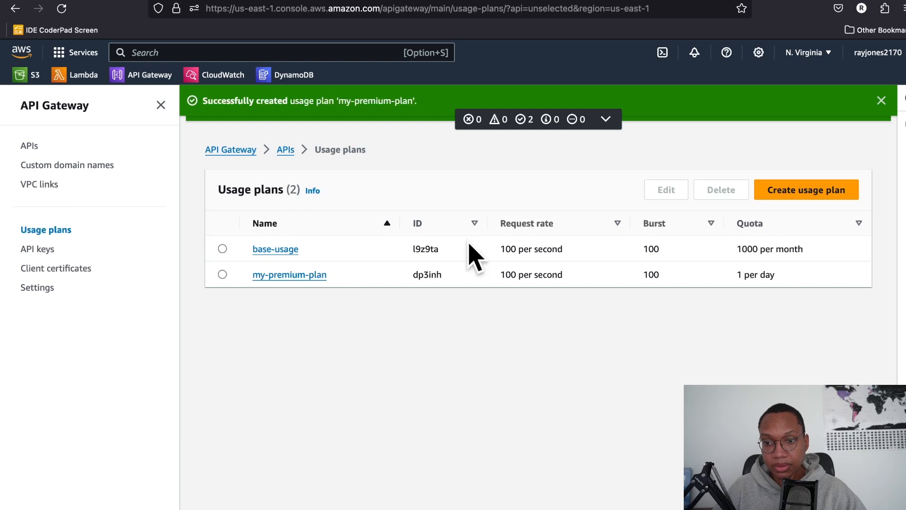
Associate the existing API key my-key with the my-premium-plan usage plan.
left_click(290, 275)
scroll(609, 377, "down", 2)
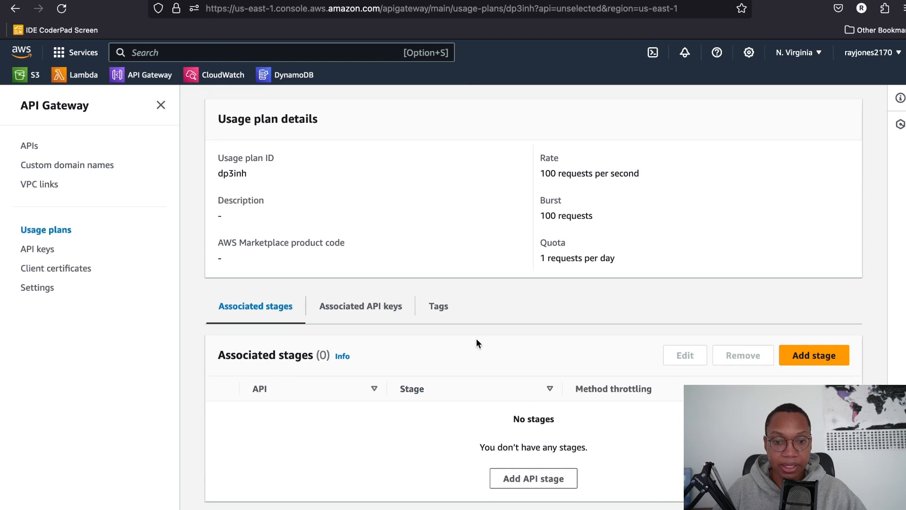
left_click(366, 311)
scroll(307, 390, "down", 1)
scroll(230, 420, "up", 1)
scroll(431, 416, "down", 2)
left_click(810, 328)
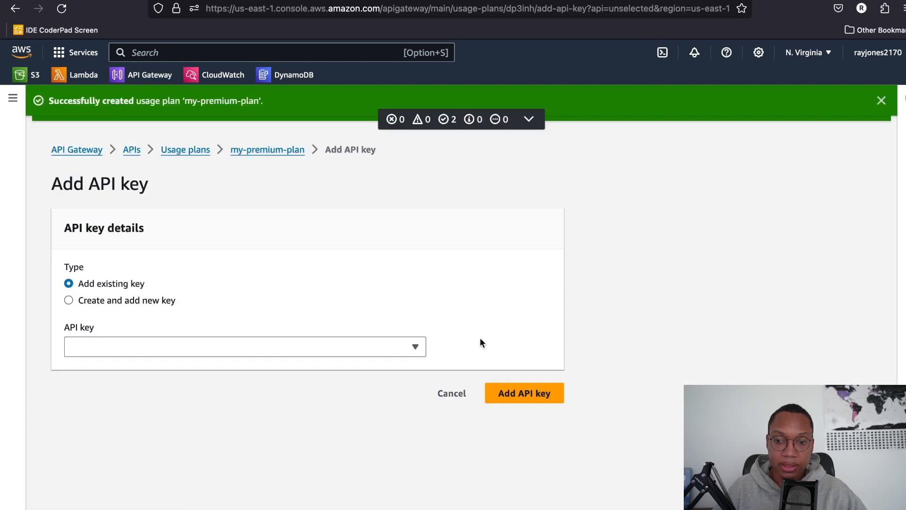
left_click(101, 349)
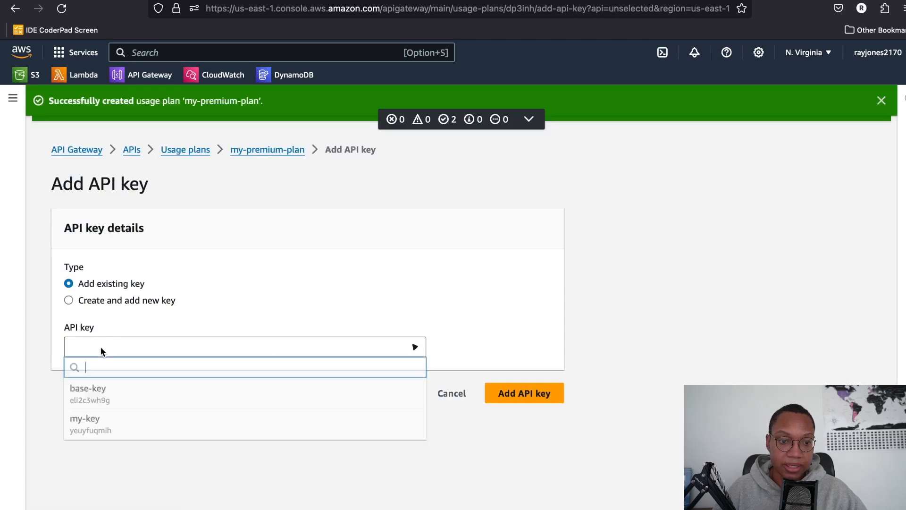
left_click(105, 427)
left_click(535, 398)
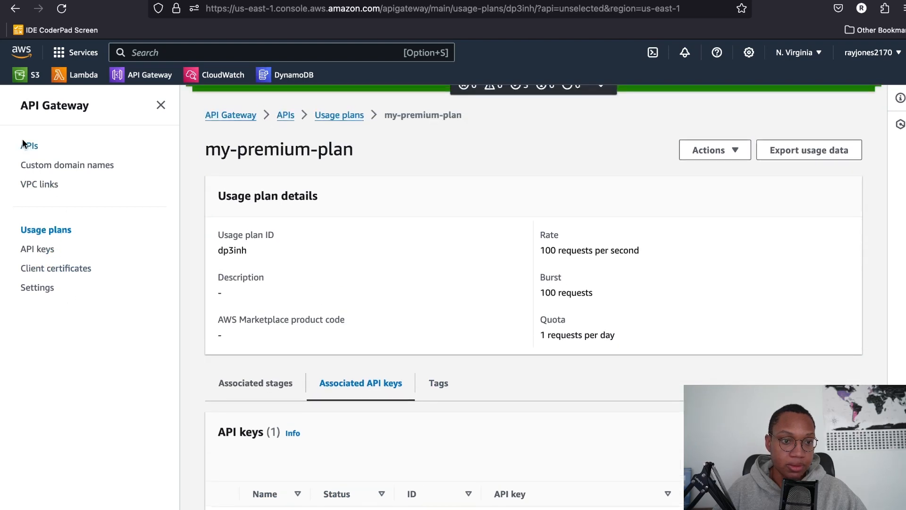
Start building a new WebSocket API and name it my-test-api.
left_click(28, 148)
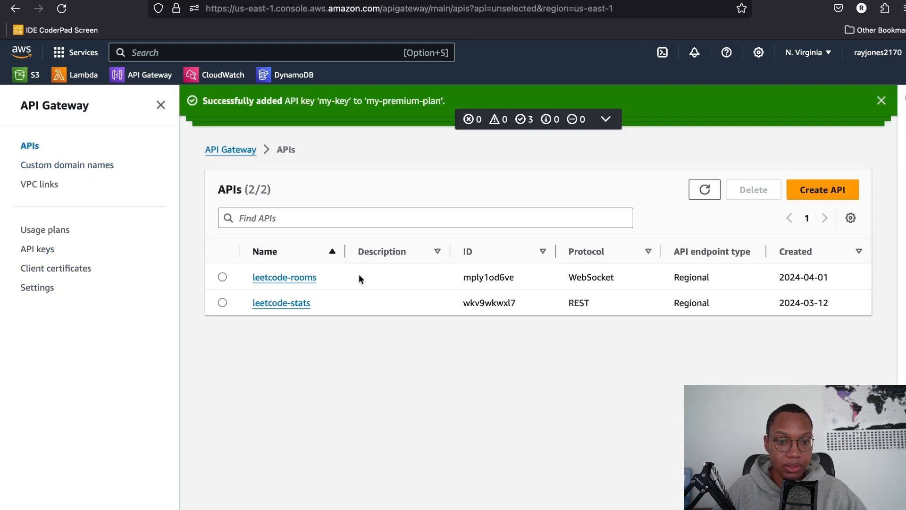
left_click(823, 190)
scroll(123, 309, "down", 3)
scroll(162, 322, "up", 1)
left_click_drag(208, 264, 73, 156)
left_click_drag(287, 423, 49, 337)
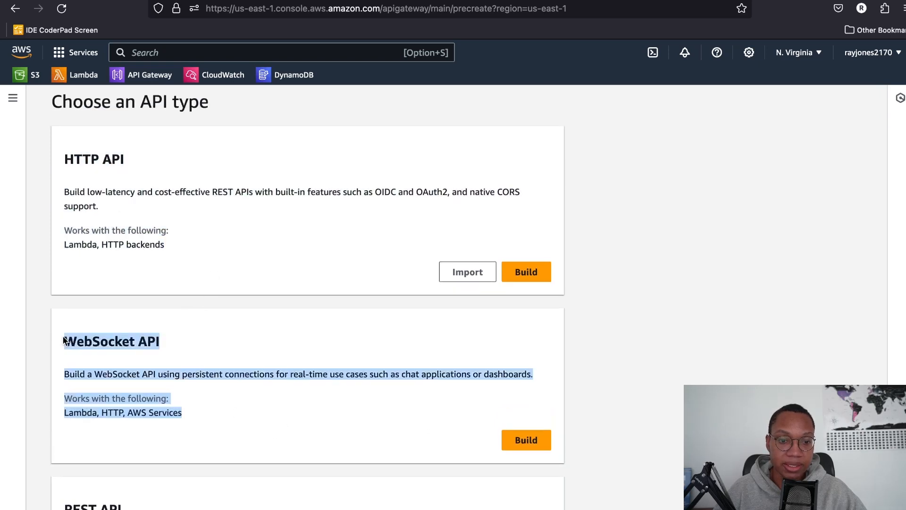
left_click(210, 420)
scroll(532, 317, "down", 4)
scroll(532, 305, "up", 2)
scroll(517, 290, "down", 1)
left_click(539, 308)
left_click(510, 297)
type("my-test-api")
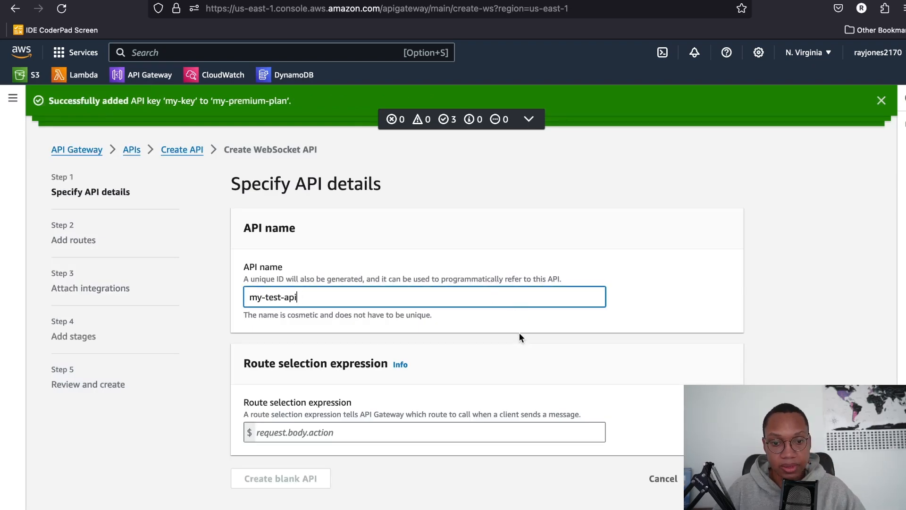
Set the API's route selection expression to request.body.action and proceed to the route definitions.
left_click(387, 430)
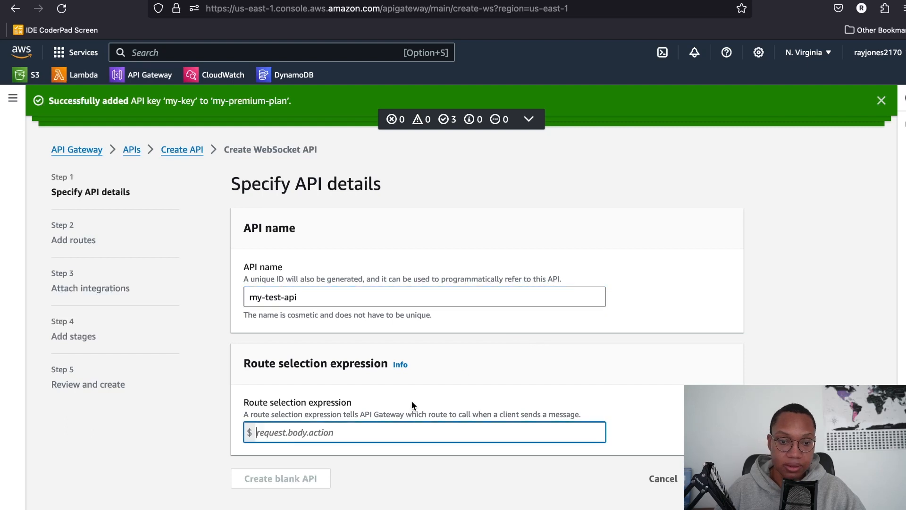
left_click_drag(583, 415, 241, 358)
left_click(279, 406)
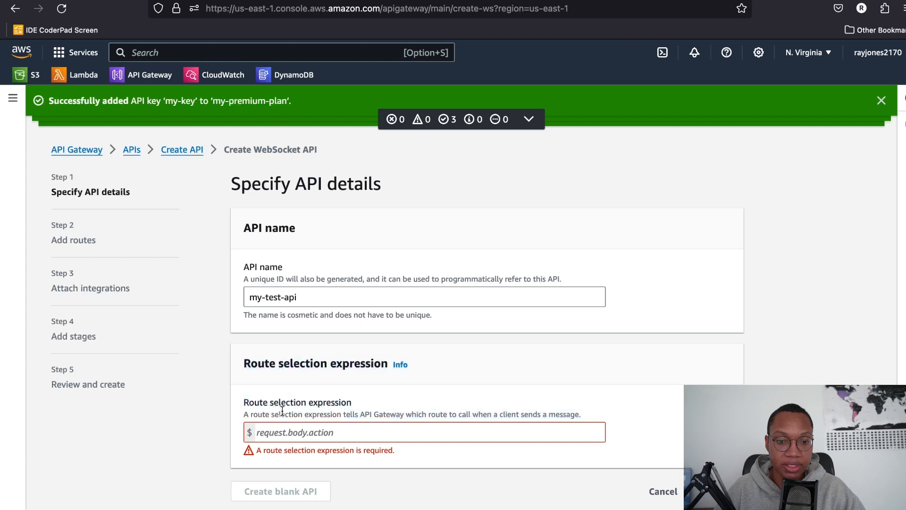
left_click_drag(598, 415, 230, 362)
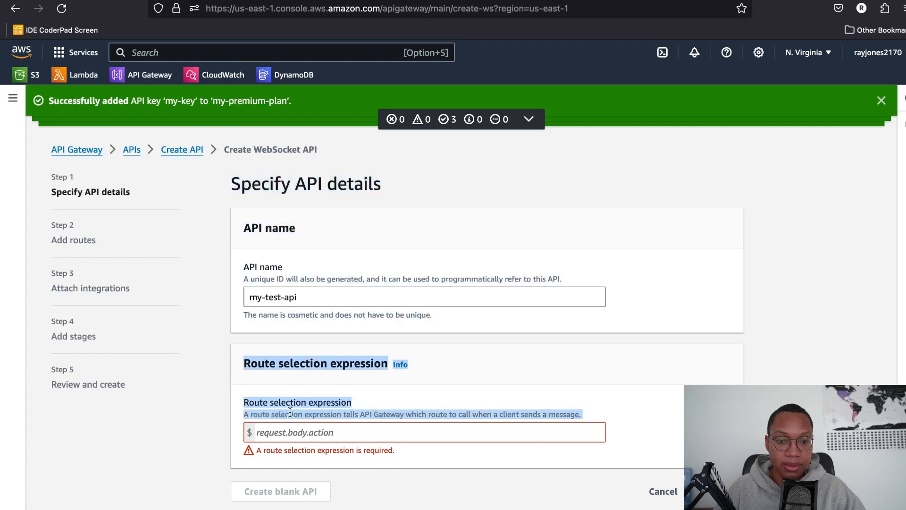
left_click(303, 433)
type("re")
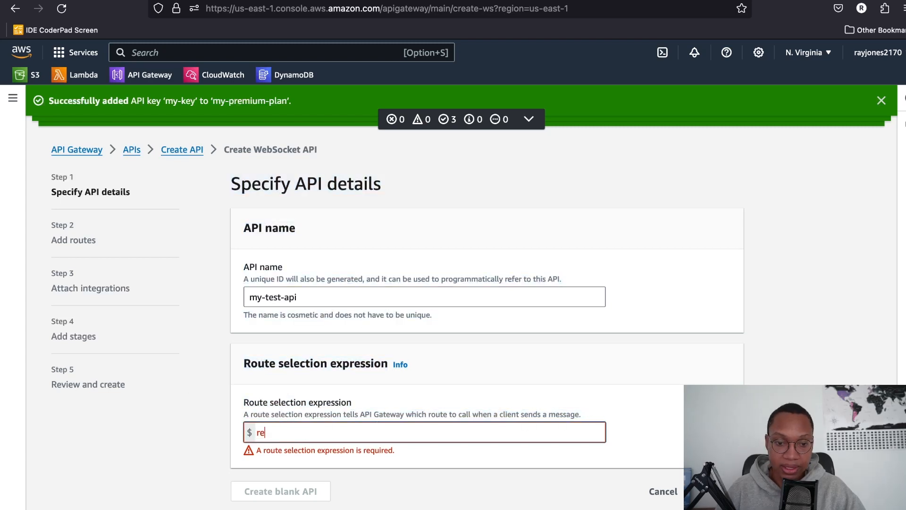
key("BackSpace")
type("request.body.action")
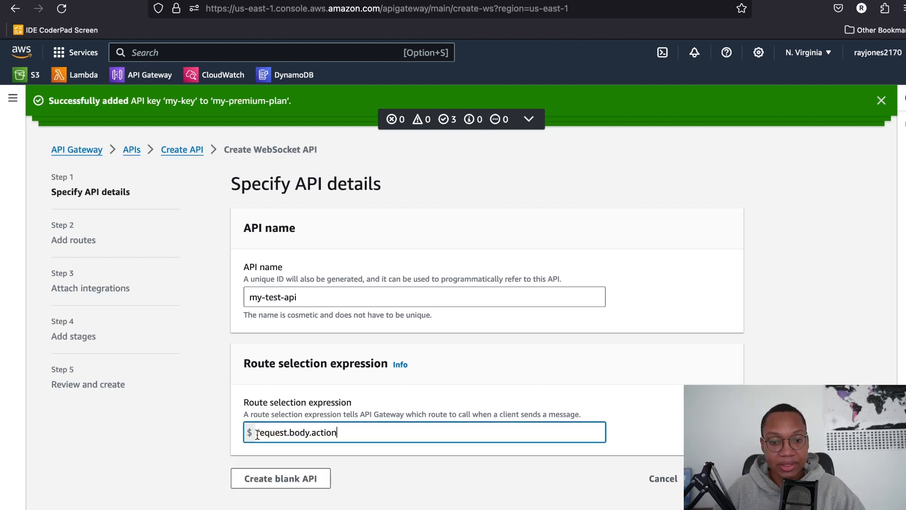
left_click_drag(284, 433, 334, 435)
left_click(367, 463)
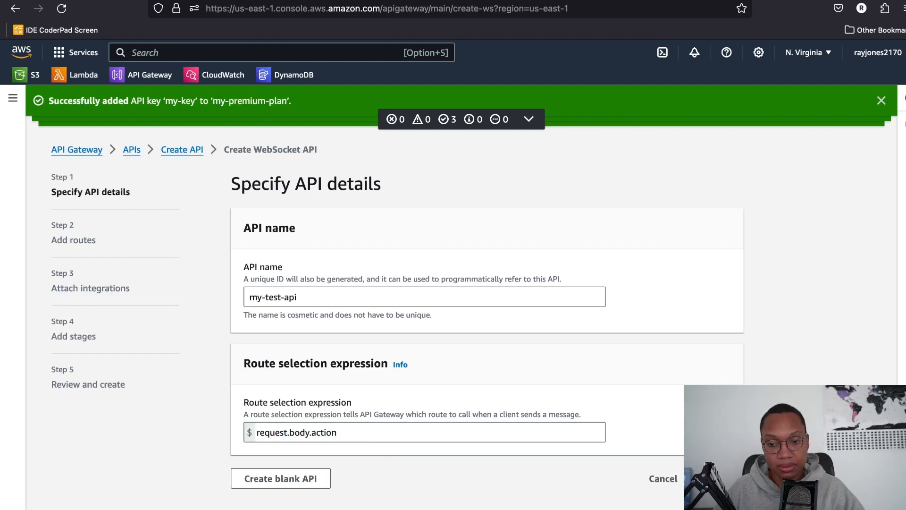
left_click(720, 478)
Add the predefined $connect and $disconnect routes to the WebSocket API.
scroll(366, 313, "down", 1)
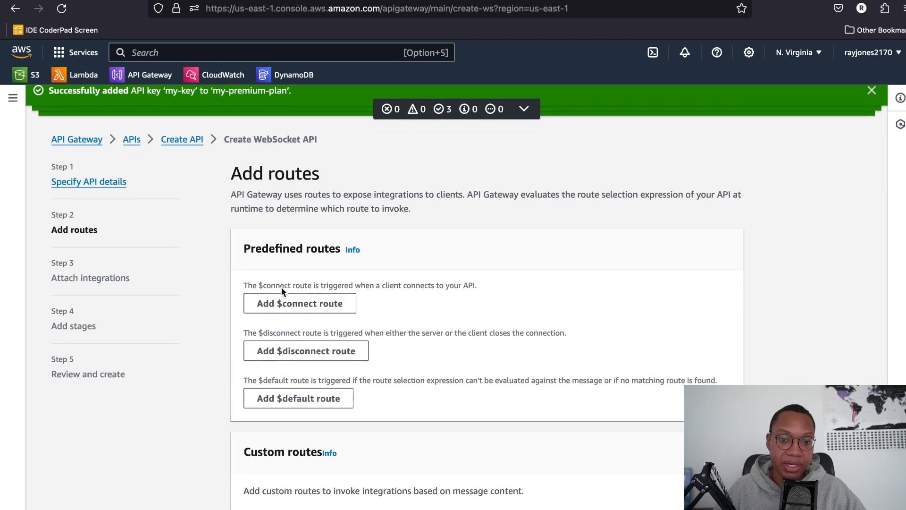
left_click(269, 303)
left_click(300, 398)
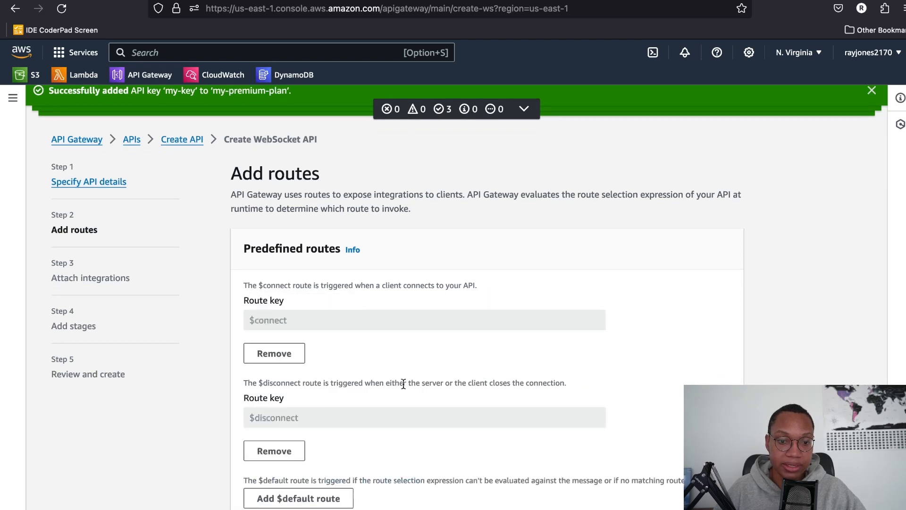
Add two custom routes with the keys createRoom and joinRoom, and proceed to attaching integrations.
scroll(413, 377, "down", 5)
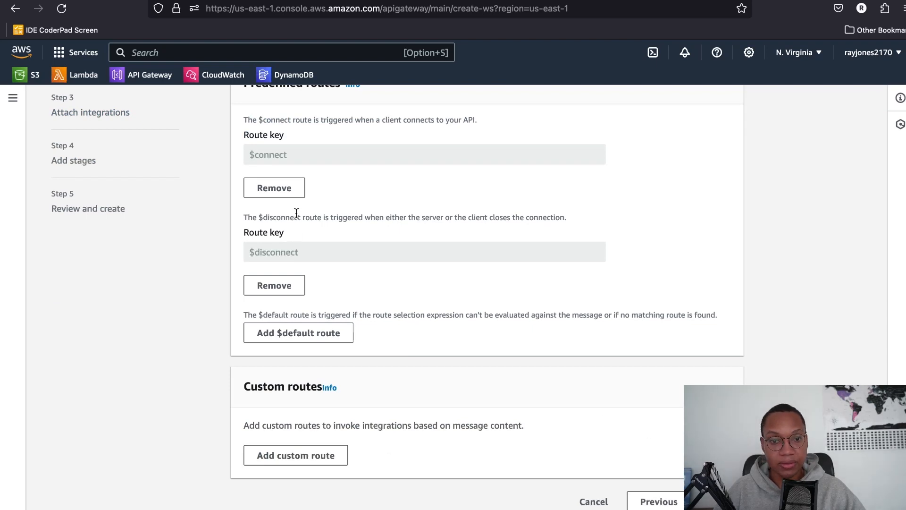
left_click(304, 455)
type("crea")
scroll(305, 427, "down", 2)
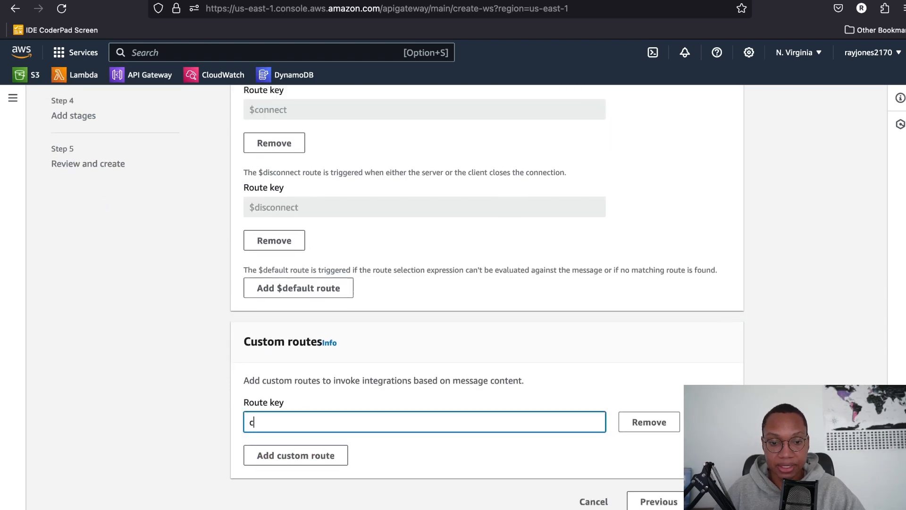
type("teRoom")
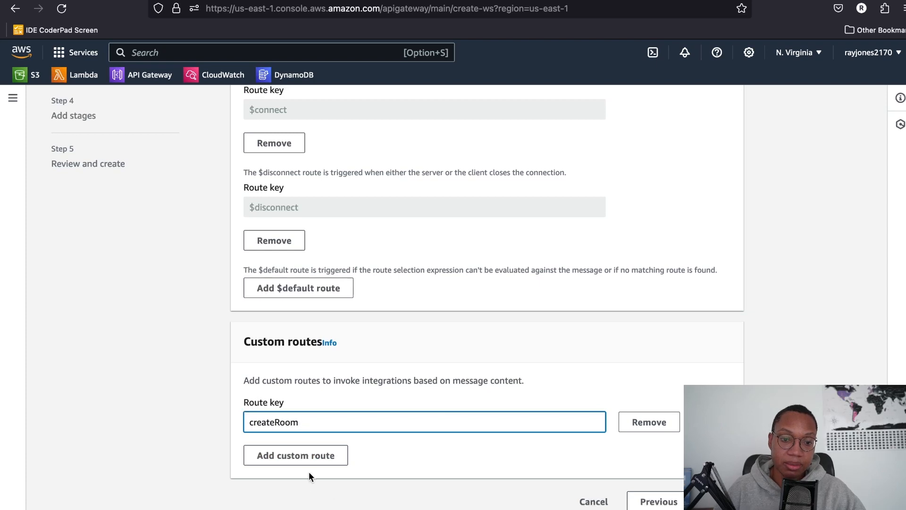
left_click(318, 456)
type("jonRoom")
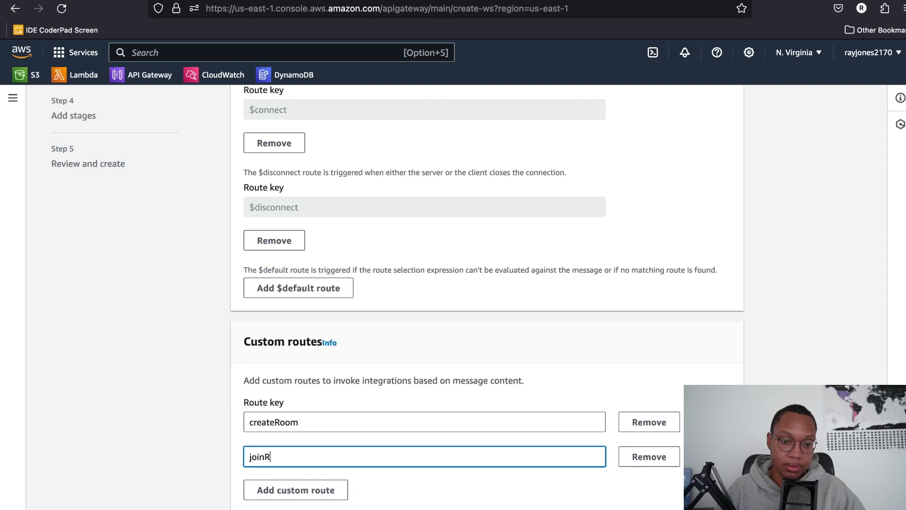
scroll(336, 440, "down", 2)
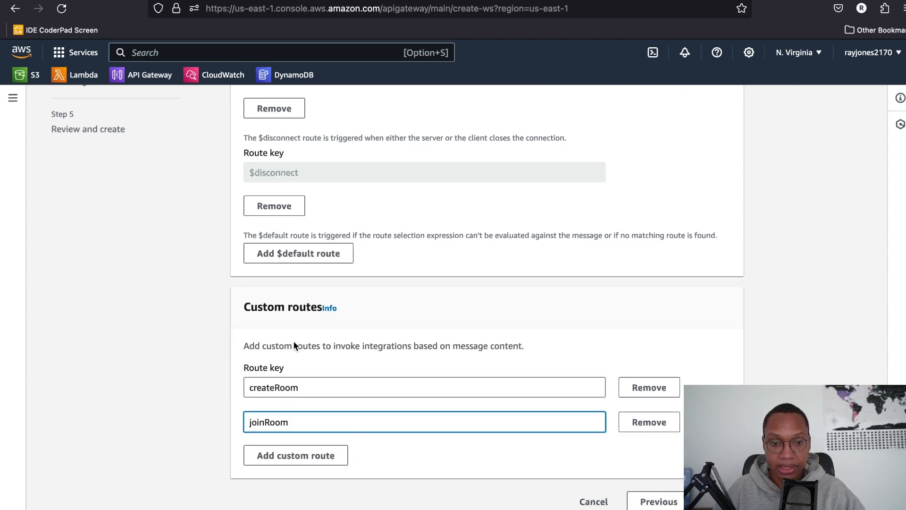
key("Return")
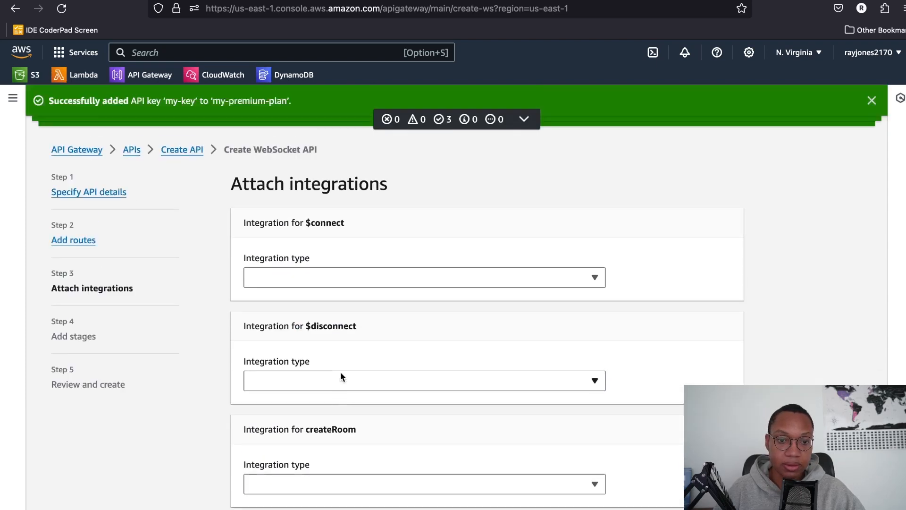
left_click(335, 276)
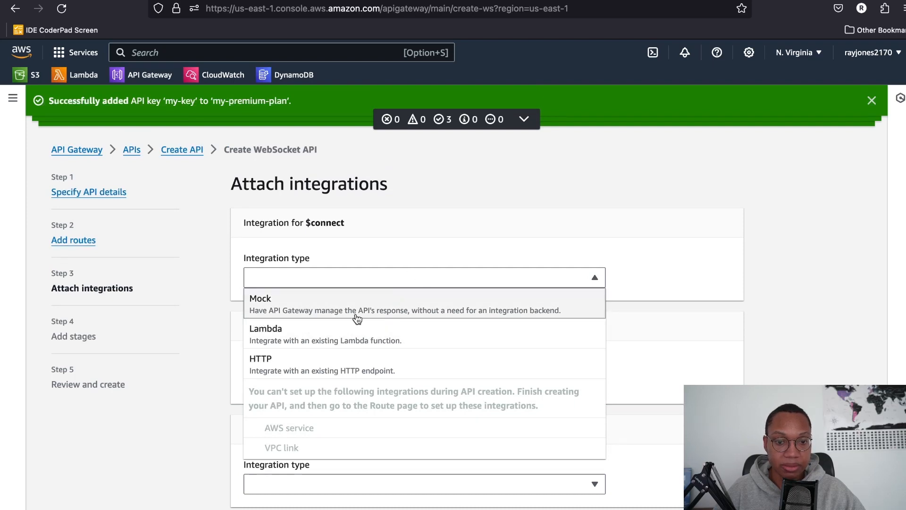
left_click(380, 340)
left_click(384, 327)
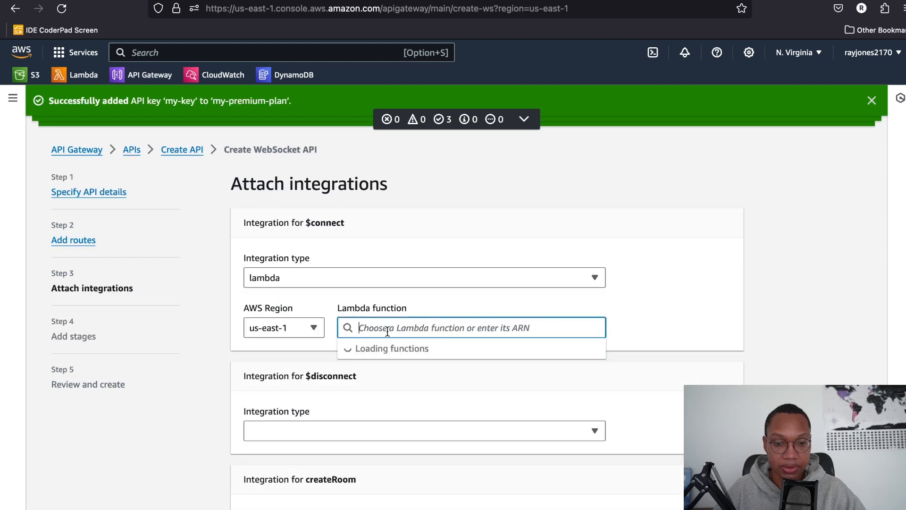
left_click(472, 314)
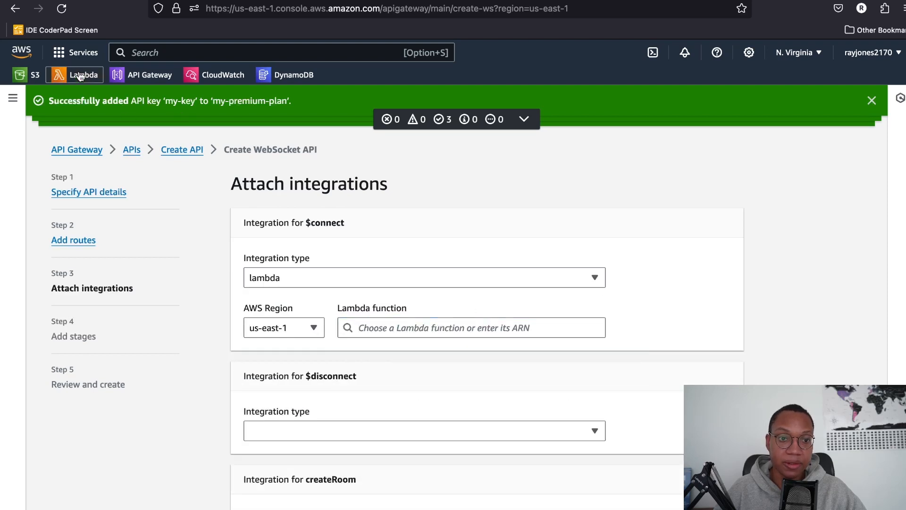
Set the integration type to Mock for the $connect, $disconnect, createRoom and joinRoom routes.
left_click(356, 280)
left_click(354, 299)
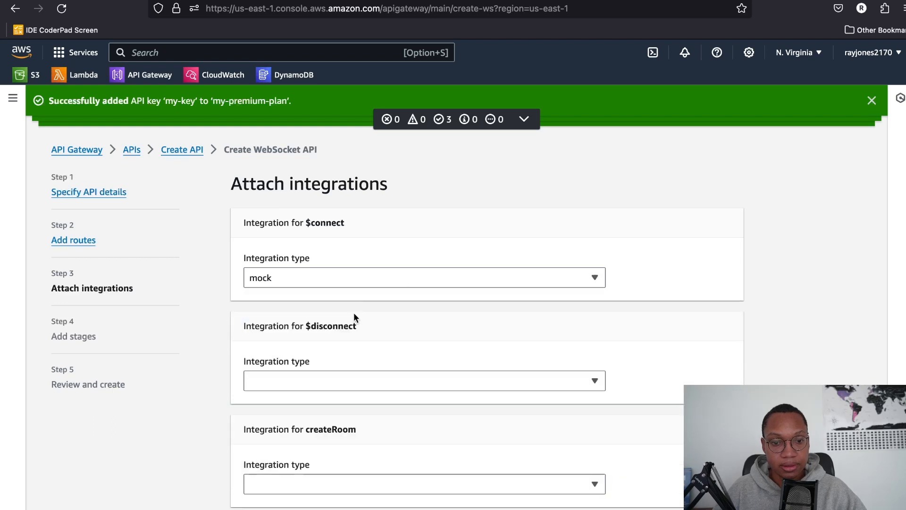
scroll(349, 373, "down", 1)
left_click(336, 354)
left_click(331, 183)
left_click(319, 453)
left_click(332, 284)
scroll(332, 283, "down", 3)
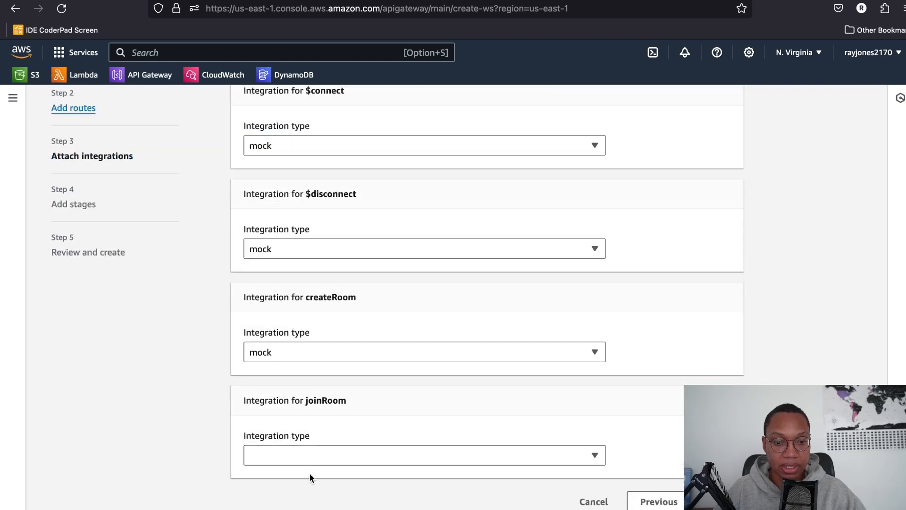
left_click(312, 456)
left_click(319, 302)
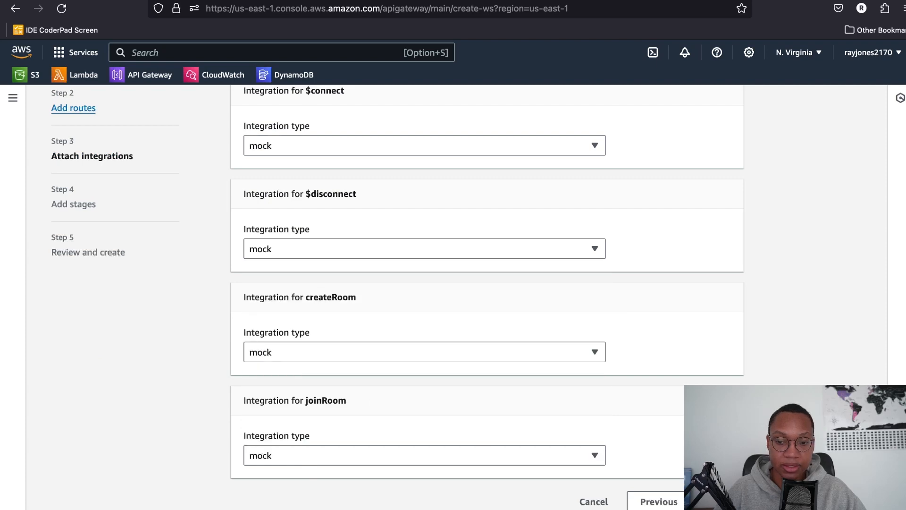
Proceed to the stage definitions, name the stage dev and continue to the final review.
left_click(718, 500)
left_click_drag(547, 294, 278, 288)
key("super+a")
key("BackSpace")
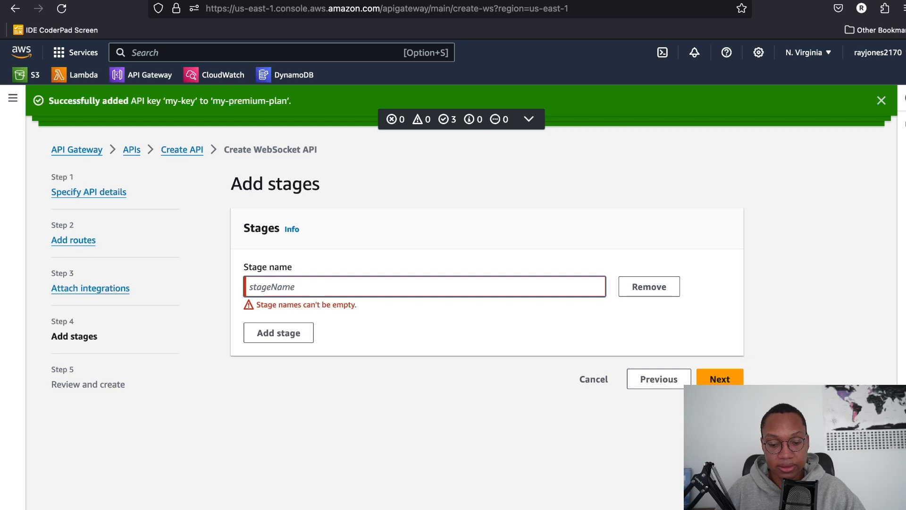
type("dev")
left_click(704, 367)
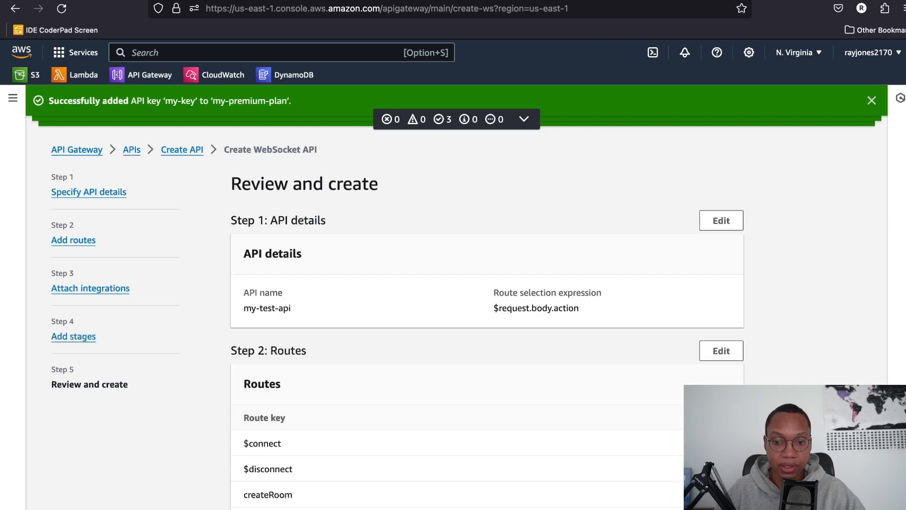
Create the my-test-api WebSocket API from the reviewed configuration and dismiss the creation notice.
scroll(423, 330, "down", 8)
left_click(665, 501)
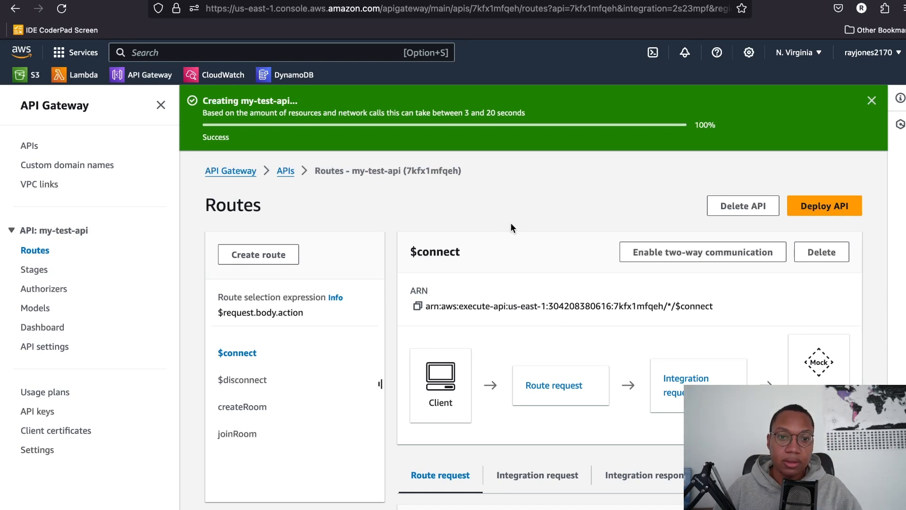
left_click(872, 100)
Examine the routes of my-test-api, including createRoom's integration request settings and request templates.
scroll(580, 245, "down", 2)
scroll(569, 271, "up", 2)
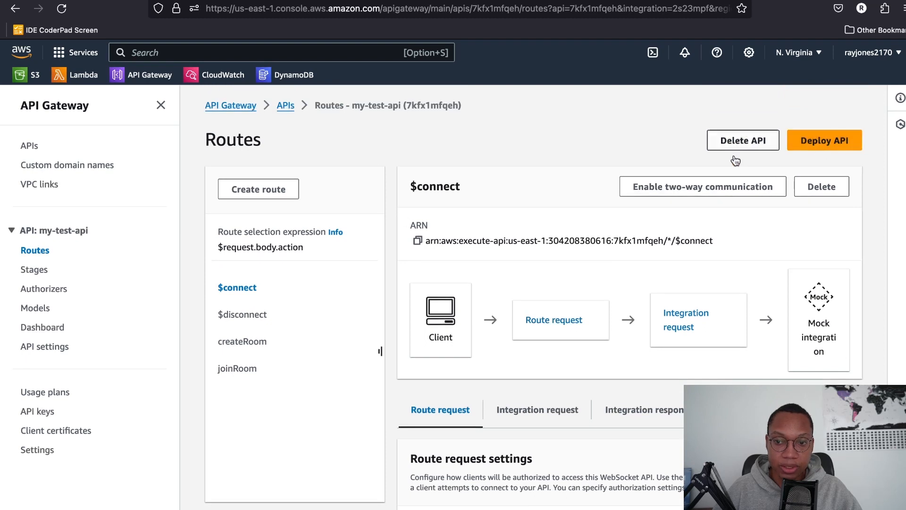
left_click(255, 349)
left_click(244, 370)
left_click(243, 343)
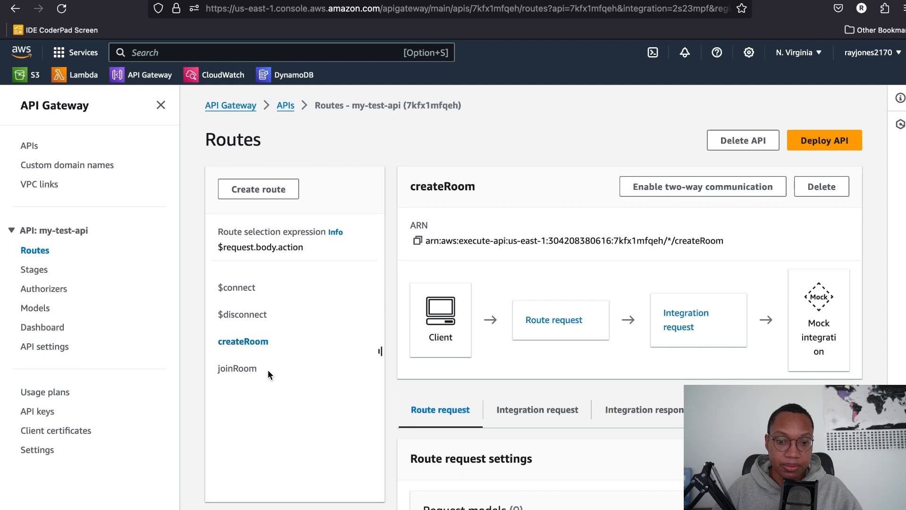
scroll(473, 401, "down", 3)
scroll(591, 315, "up", 3)
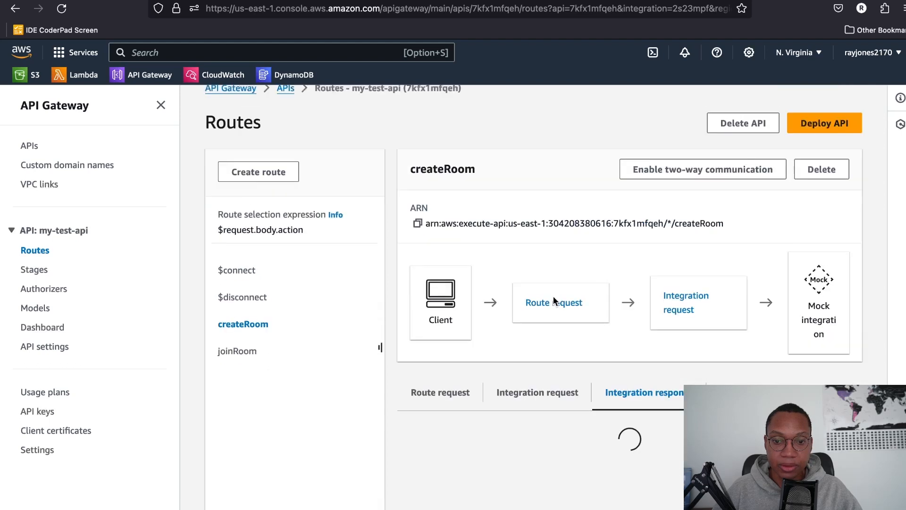
left_click(541, 418)
scroll(552, 422, "down", 5)
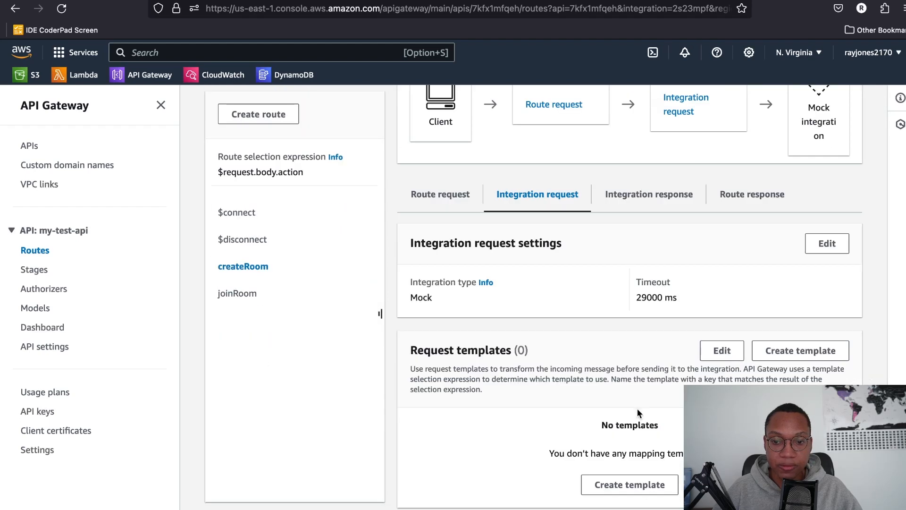
scroll(654, 410, "up", 3)
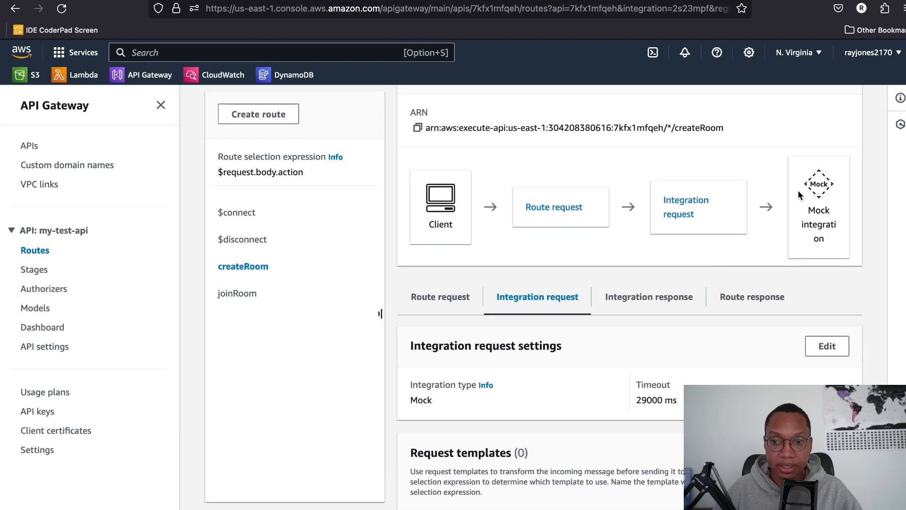
scroll(736, 325, "down", 3)
left_click(651, 477)
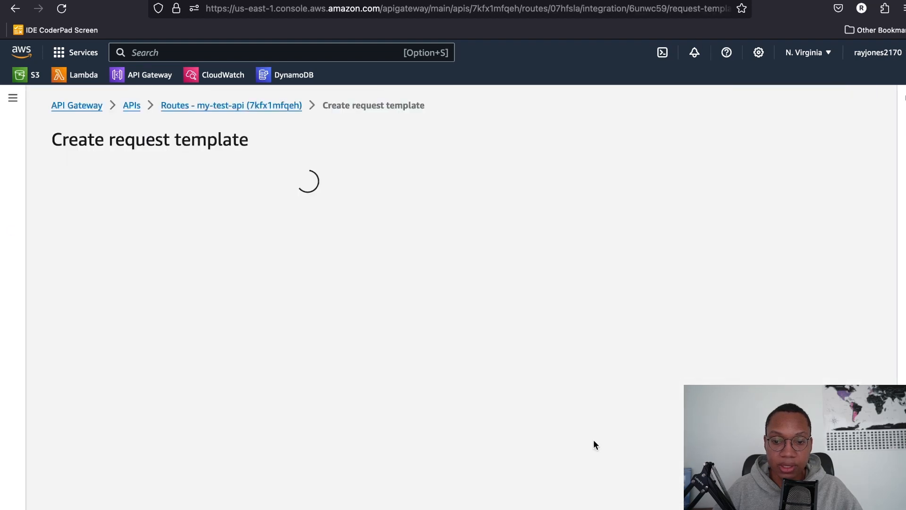
left_click(148, 287)
type("content")
key("super+a")
type("a")
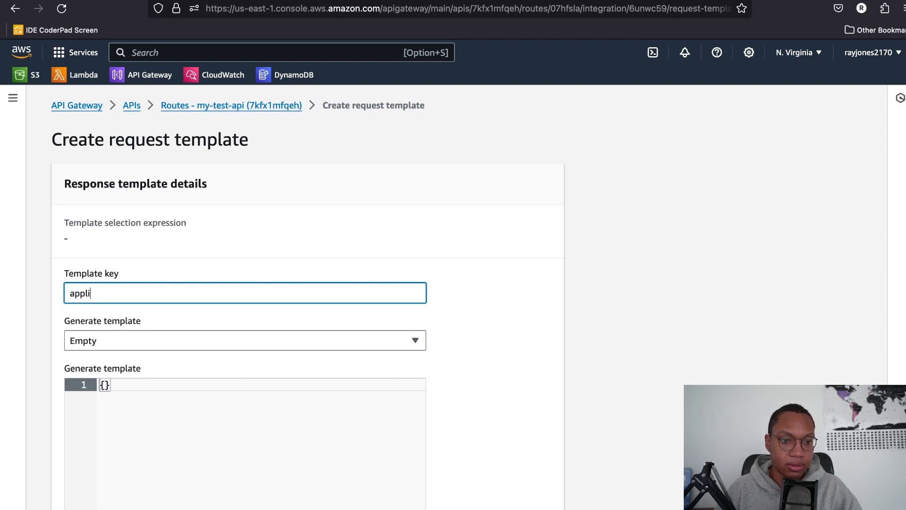
key("super+a")
key("BackSpace")
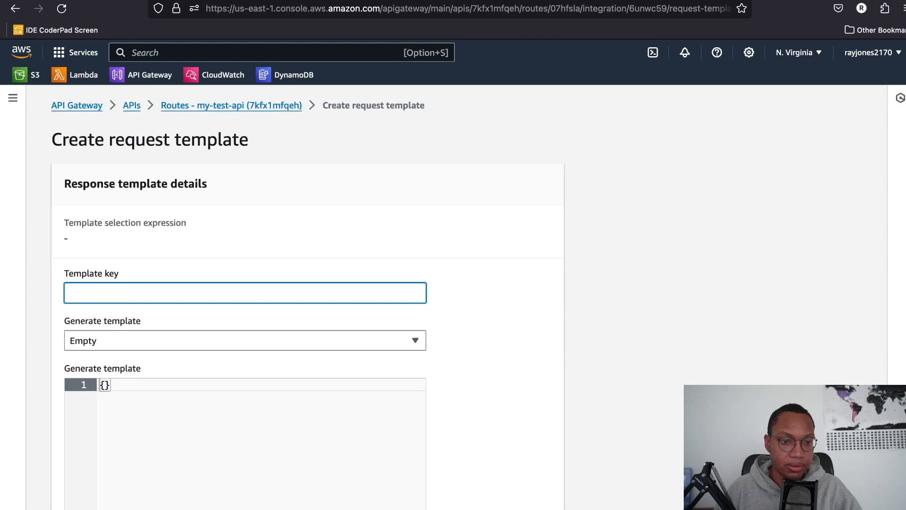
scroll(328, 261, "down", 5)
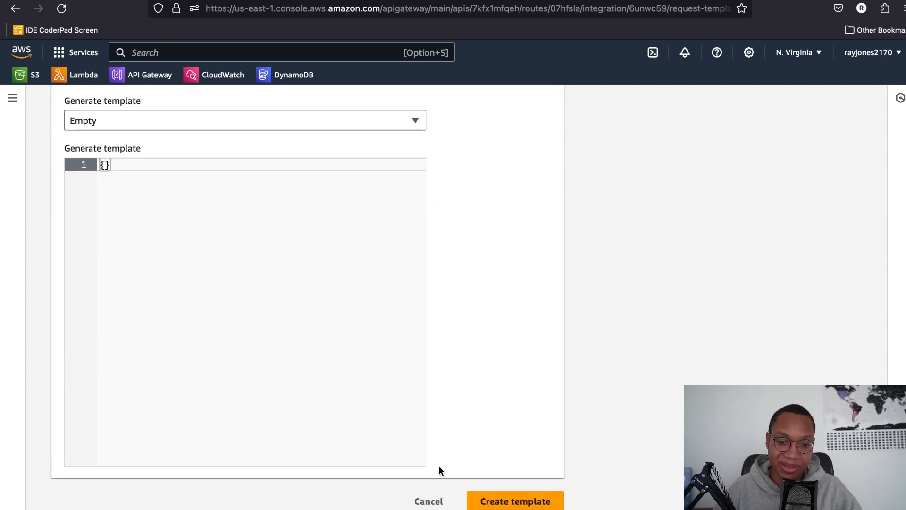
left_click(435, 499)
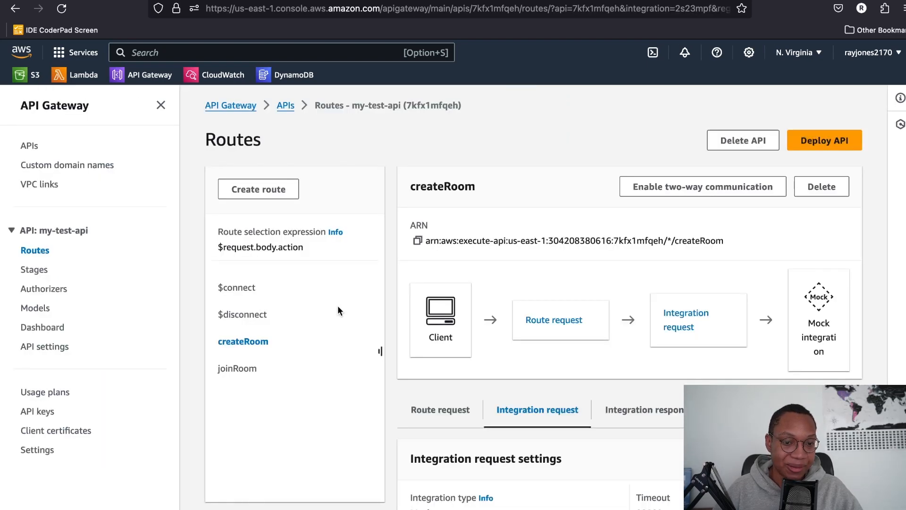
Make the $connect route's request settings require an API key and save the changes.
scroll(715, 378, "down", 5)
scroll(398, 375, "up", 2)
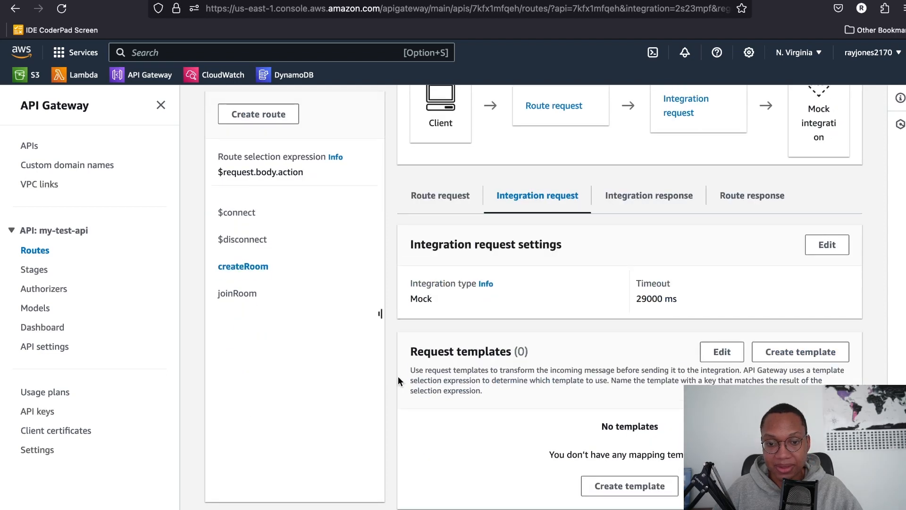
scroll(467, 389, "up", 3)
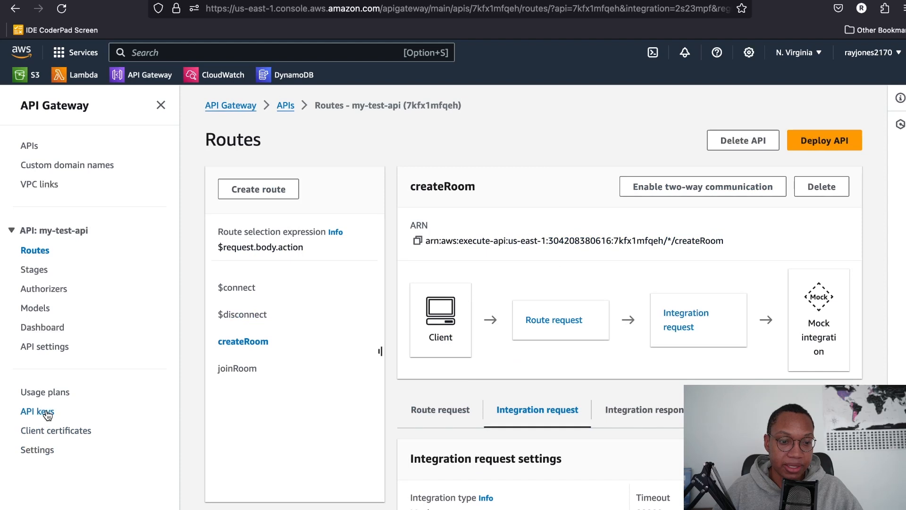
scroll(373, 372, "down", 5)
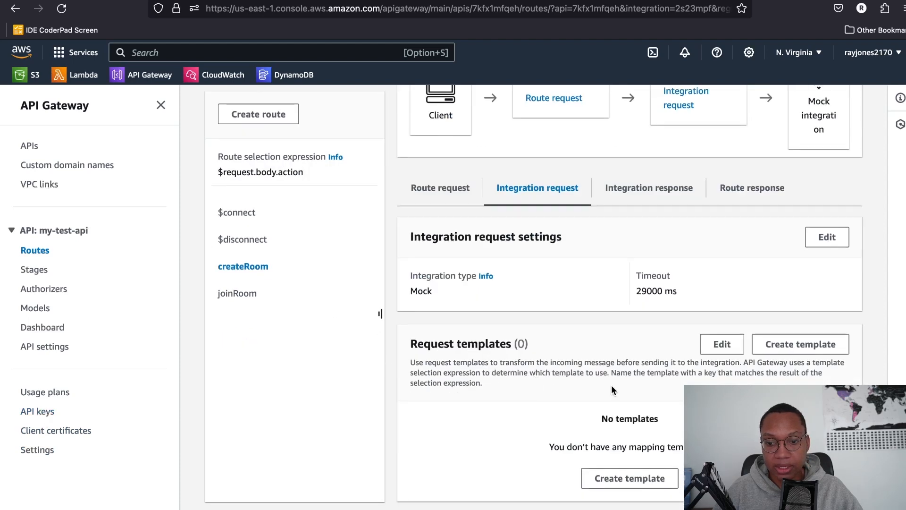
left_click(242, 215)
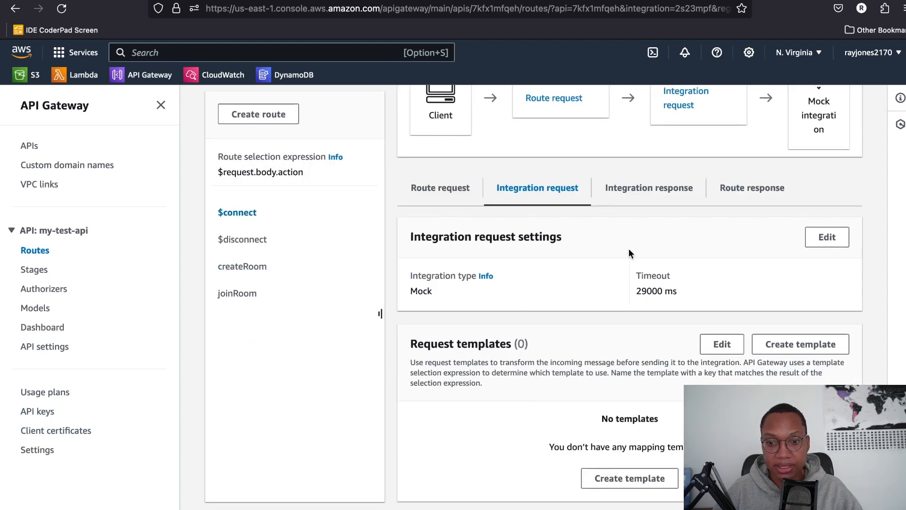
left_click(446, 197)
left_click_drag(635, 472, 690, 466)
left_click(828, 401)
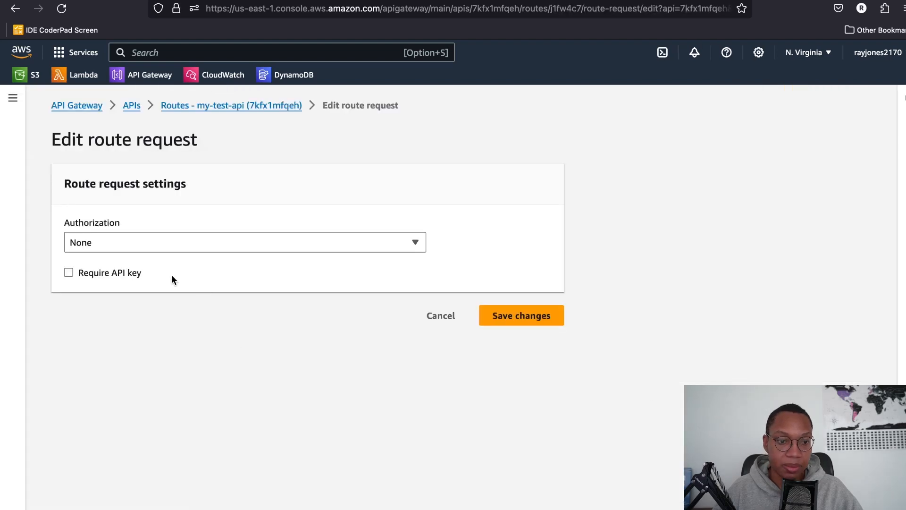
left_click(107, 273)
left_click(493, 313)
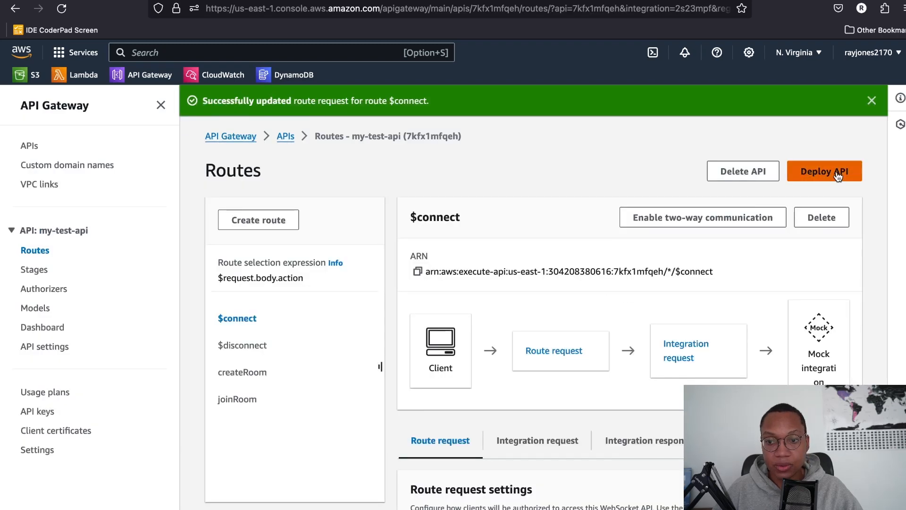
Deploy my-test-api to the dev stage without a deployment description.
left_click(839, 171)
left_click(506, 283)
left_click(385, 336)
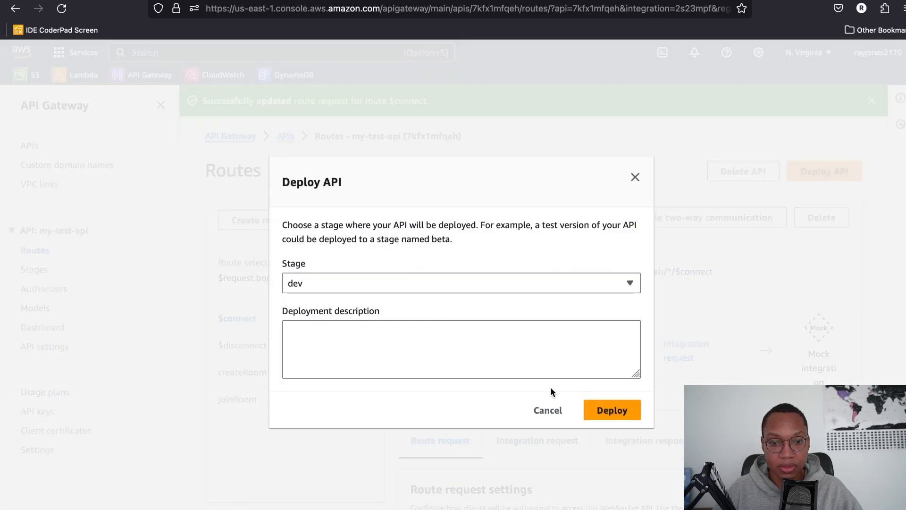
left_click(611, 410)
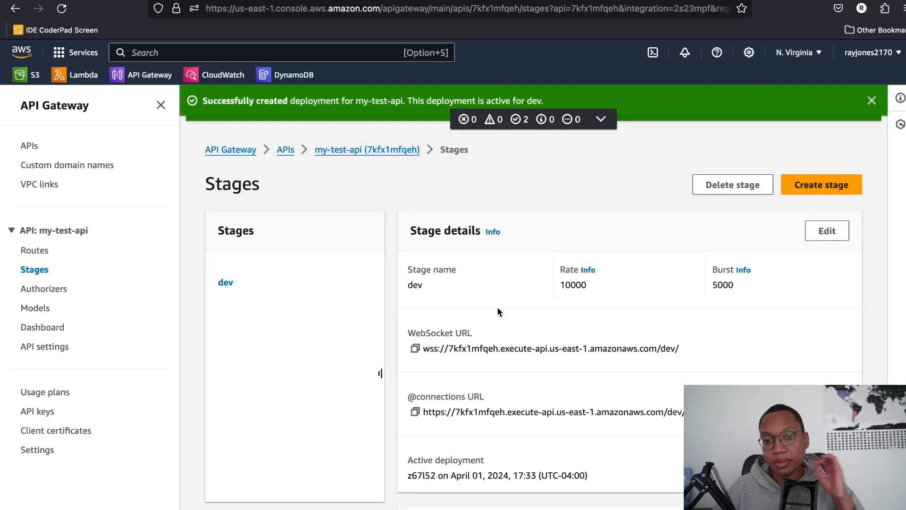
Associate the dev stage of my-test-api with the my-premium-plan usage plan.
left_click(38, 395)
left_click(309, 276)
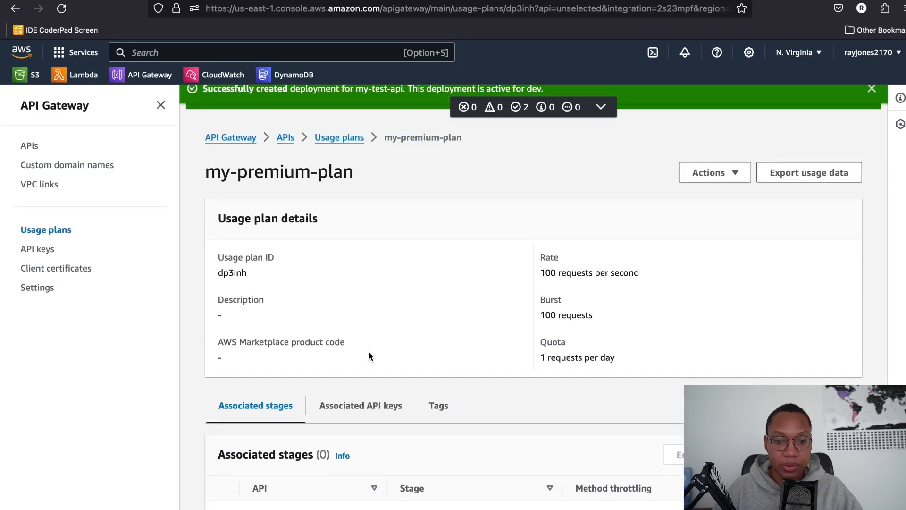
scroll(472, 402, "down", 3)
left_click(534, 478)
left_click(212, 288)
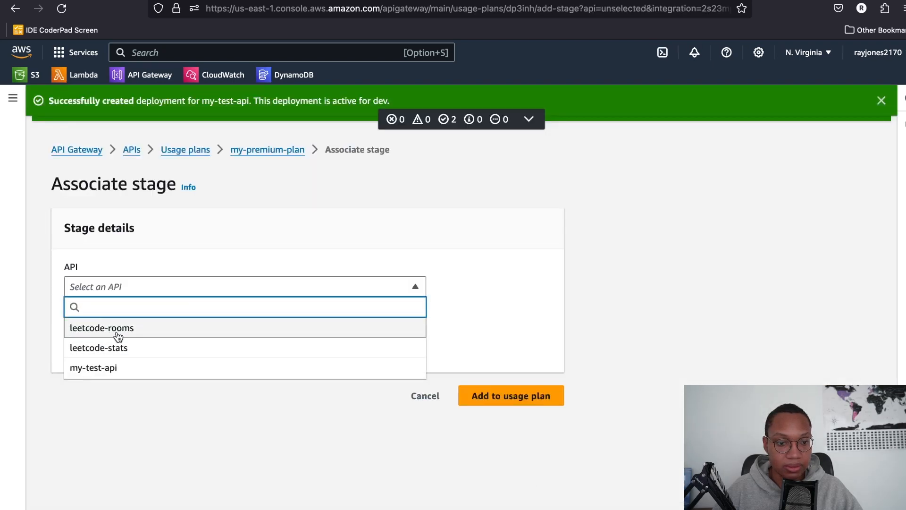
left_click(92, 367)
left_click(261, 343)
left_click(180, 358)
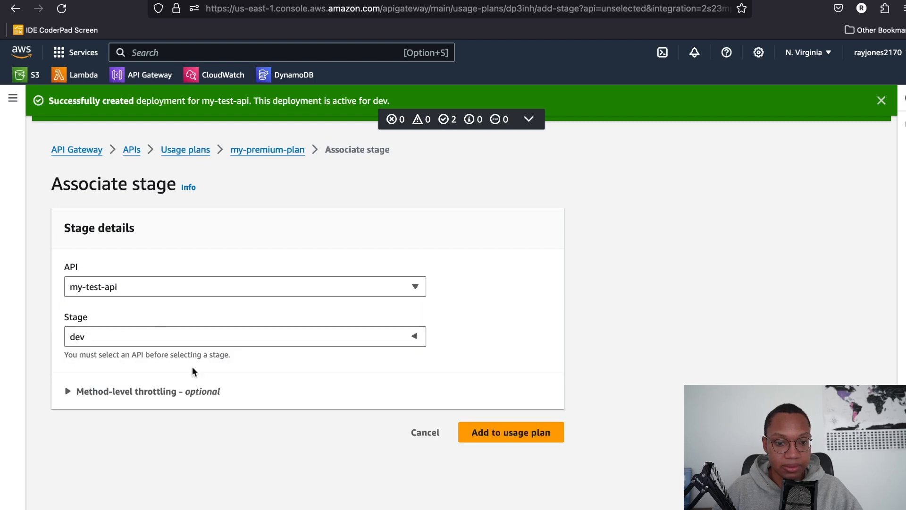
left_click(501, 432)
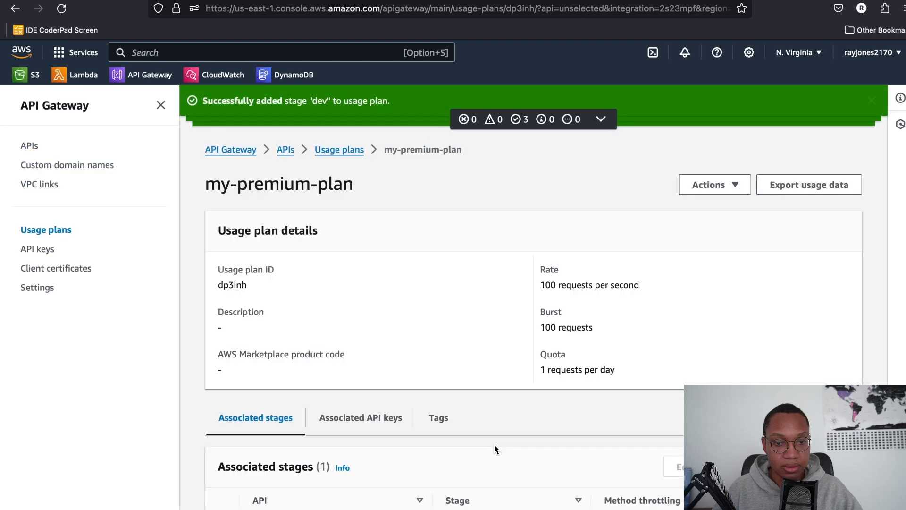
Review the associated stages of my-premium-plan and open the routes of the linked my-test-api.
scroll(423, 360, "down", 1)
scroll(432, 362, "up", 1)
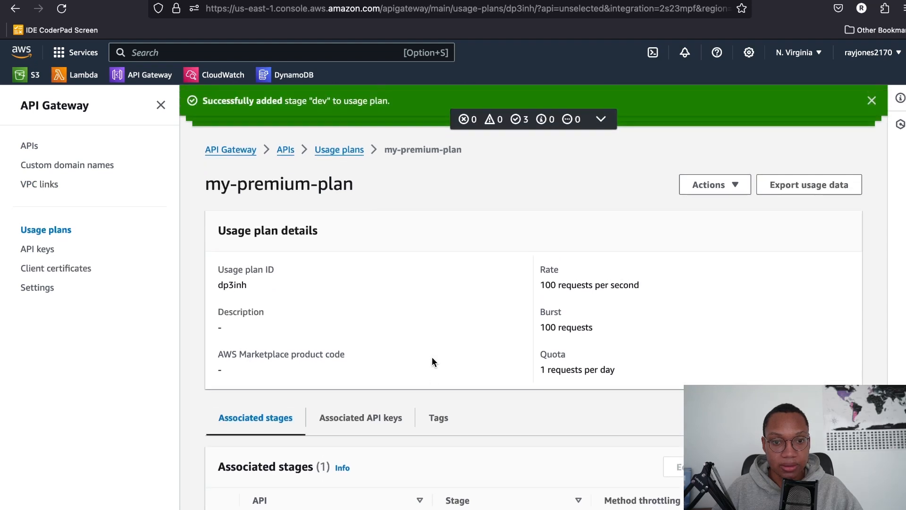
left_click(332, 152)
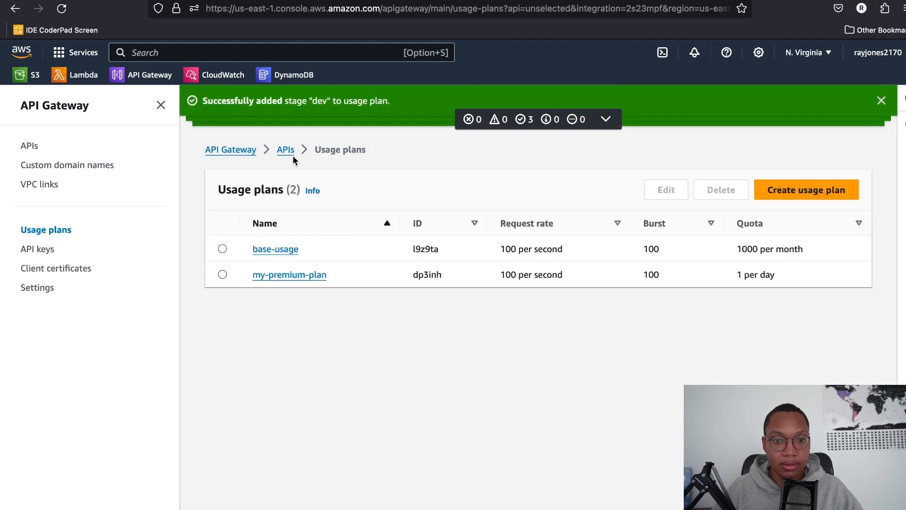
left_click(289, 275)
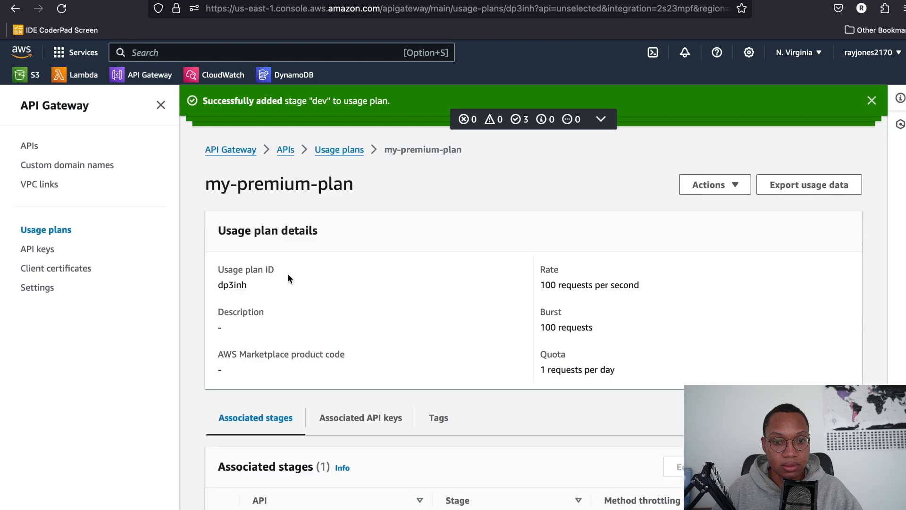
scroll(394, 217, "down", 2)
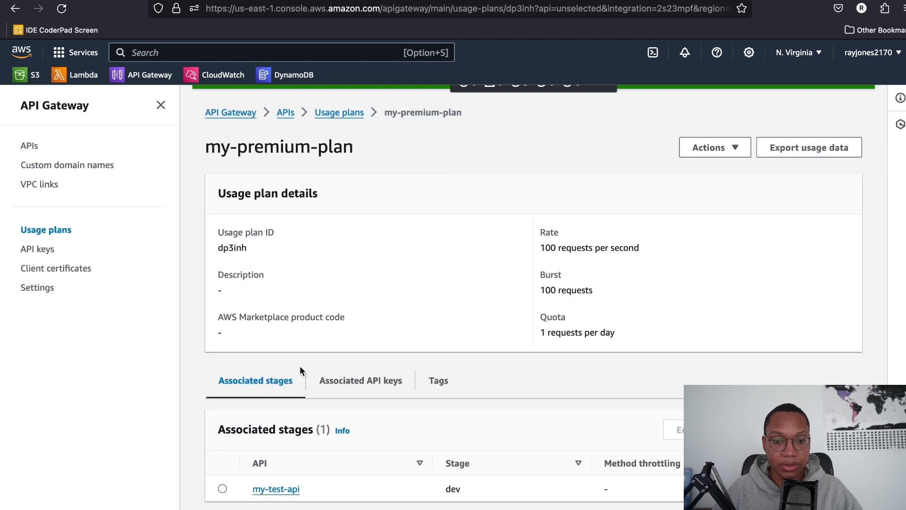
left_click(283, 489)
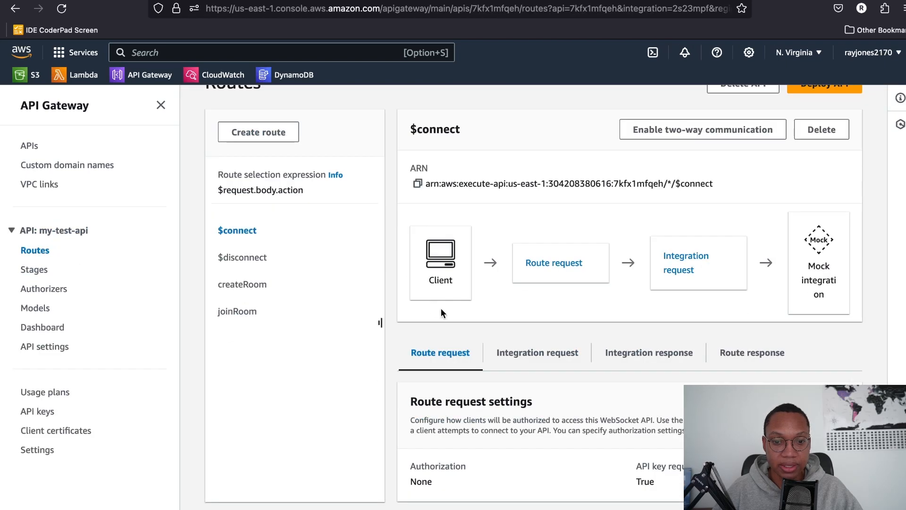
Open the existing leetcode-rooms WebSocket API and examine its $connect route and ARN.
left_click(285, 150)
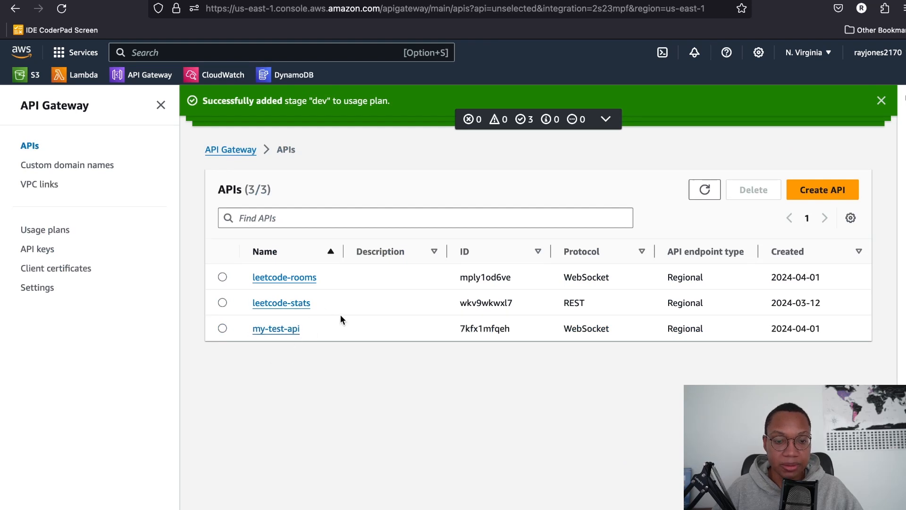
left_click(285, 277)
left_click_drag(316, 150, 504, 144)
left_click(475, 206)
scroll(475, 203, "down", 3)
scroll(475, 204, "up", 3)
left_click_drag(428, 288, 676, 292)
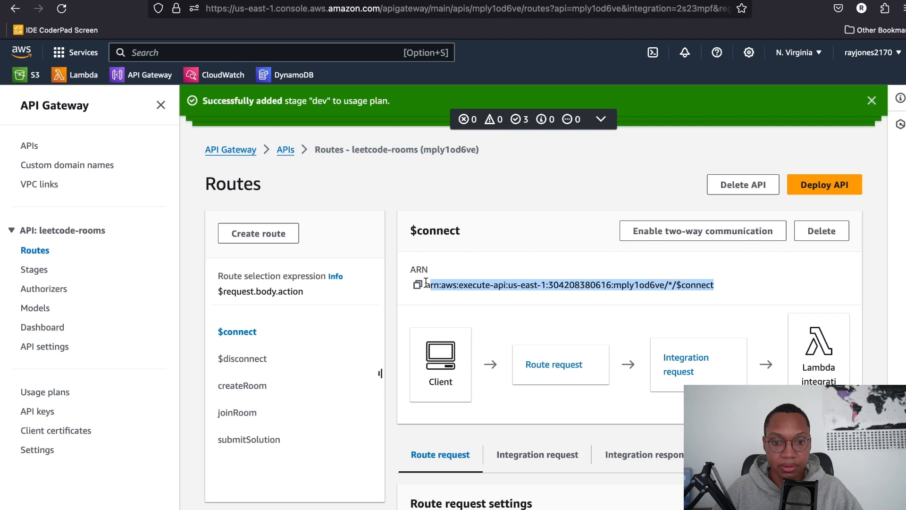